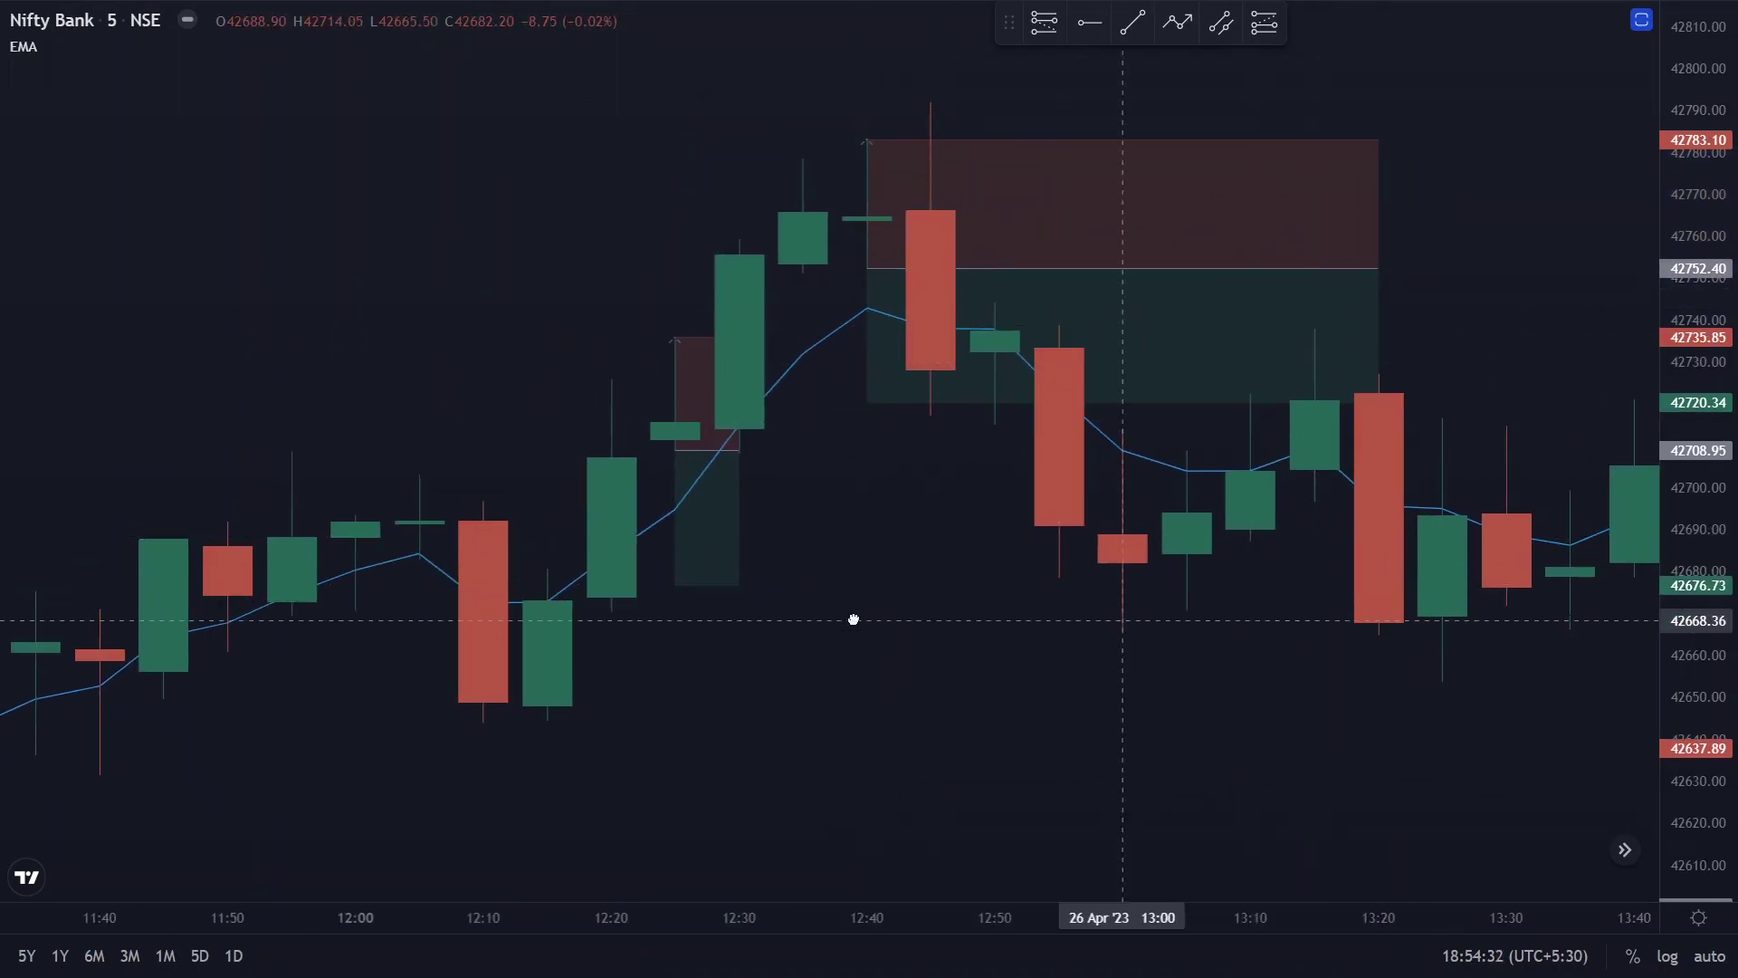
Extend the target of the short position starting at 12:40 on 26 Apr '23 down to 42660.26
scroll(860, 588, right, 3)
click(709, 401)
drag(686, 400, 797, 652)
drag(1453, 703, 1373, 683)
scroll(1505, 660, down, 3)
drag(593, 299, 876, 170)
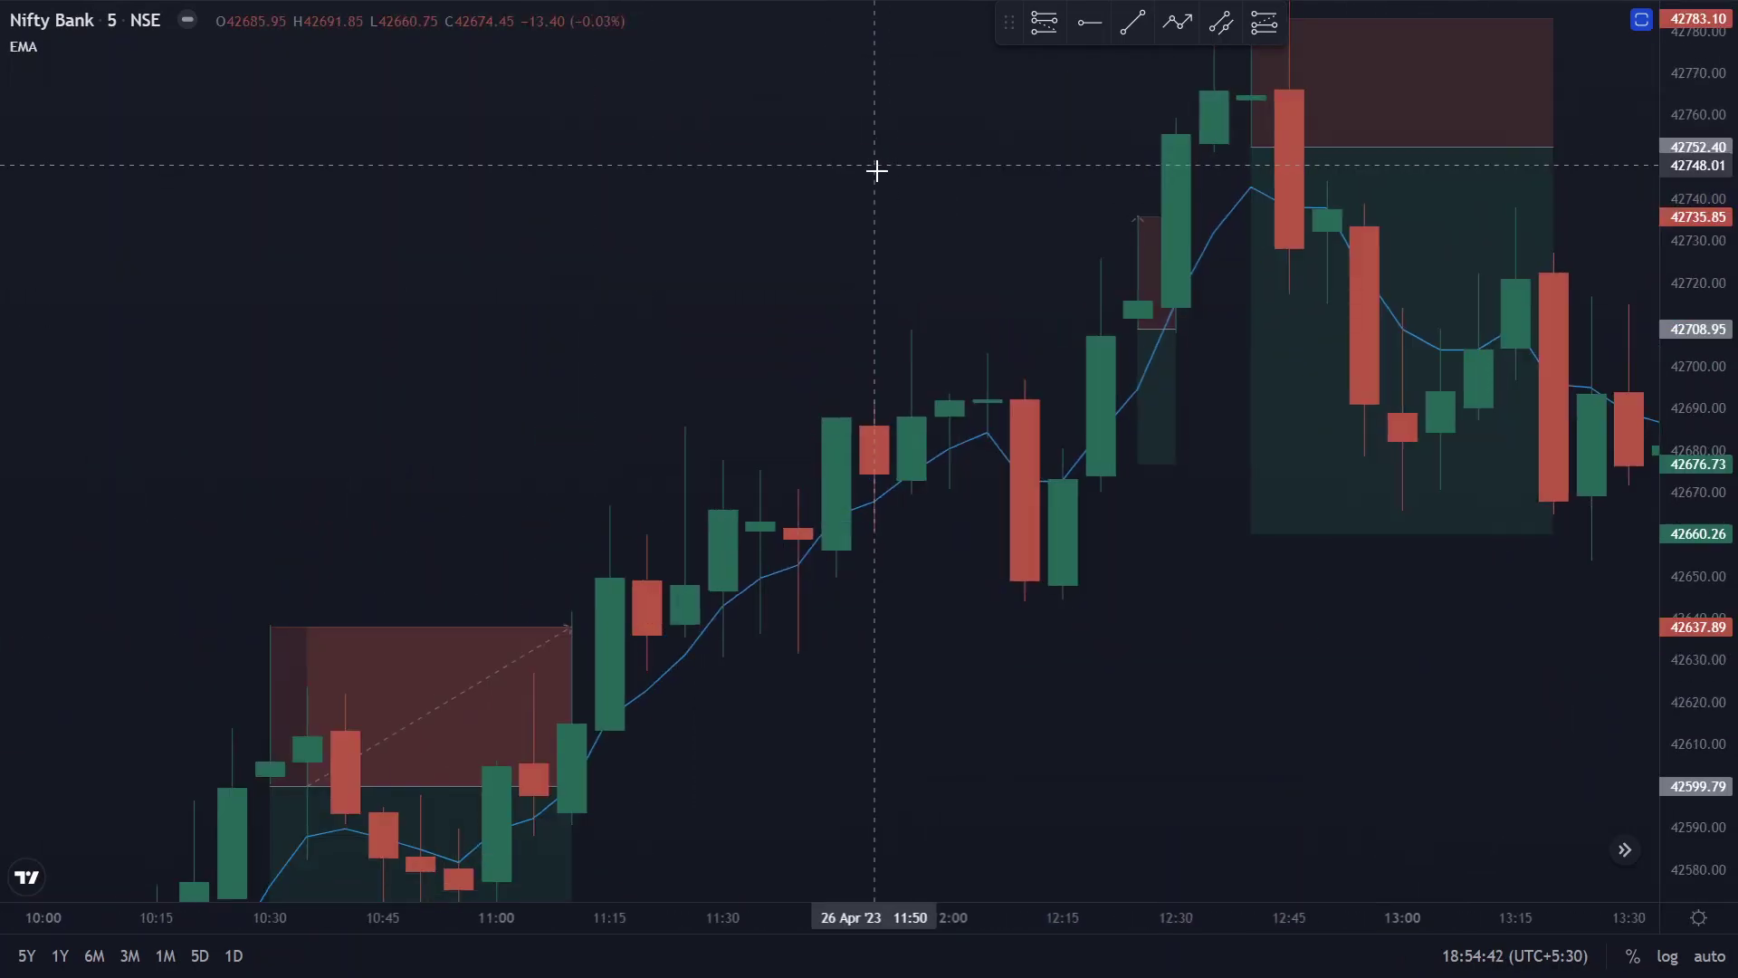
Examine the 12:25 and 12:40 short positions and the price action following them on the Nifty Bank chart
scroll(876, 170, up, 2)
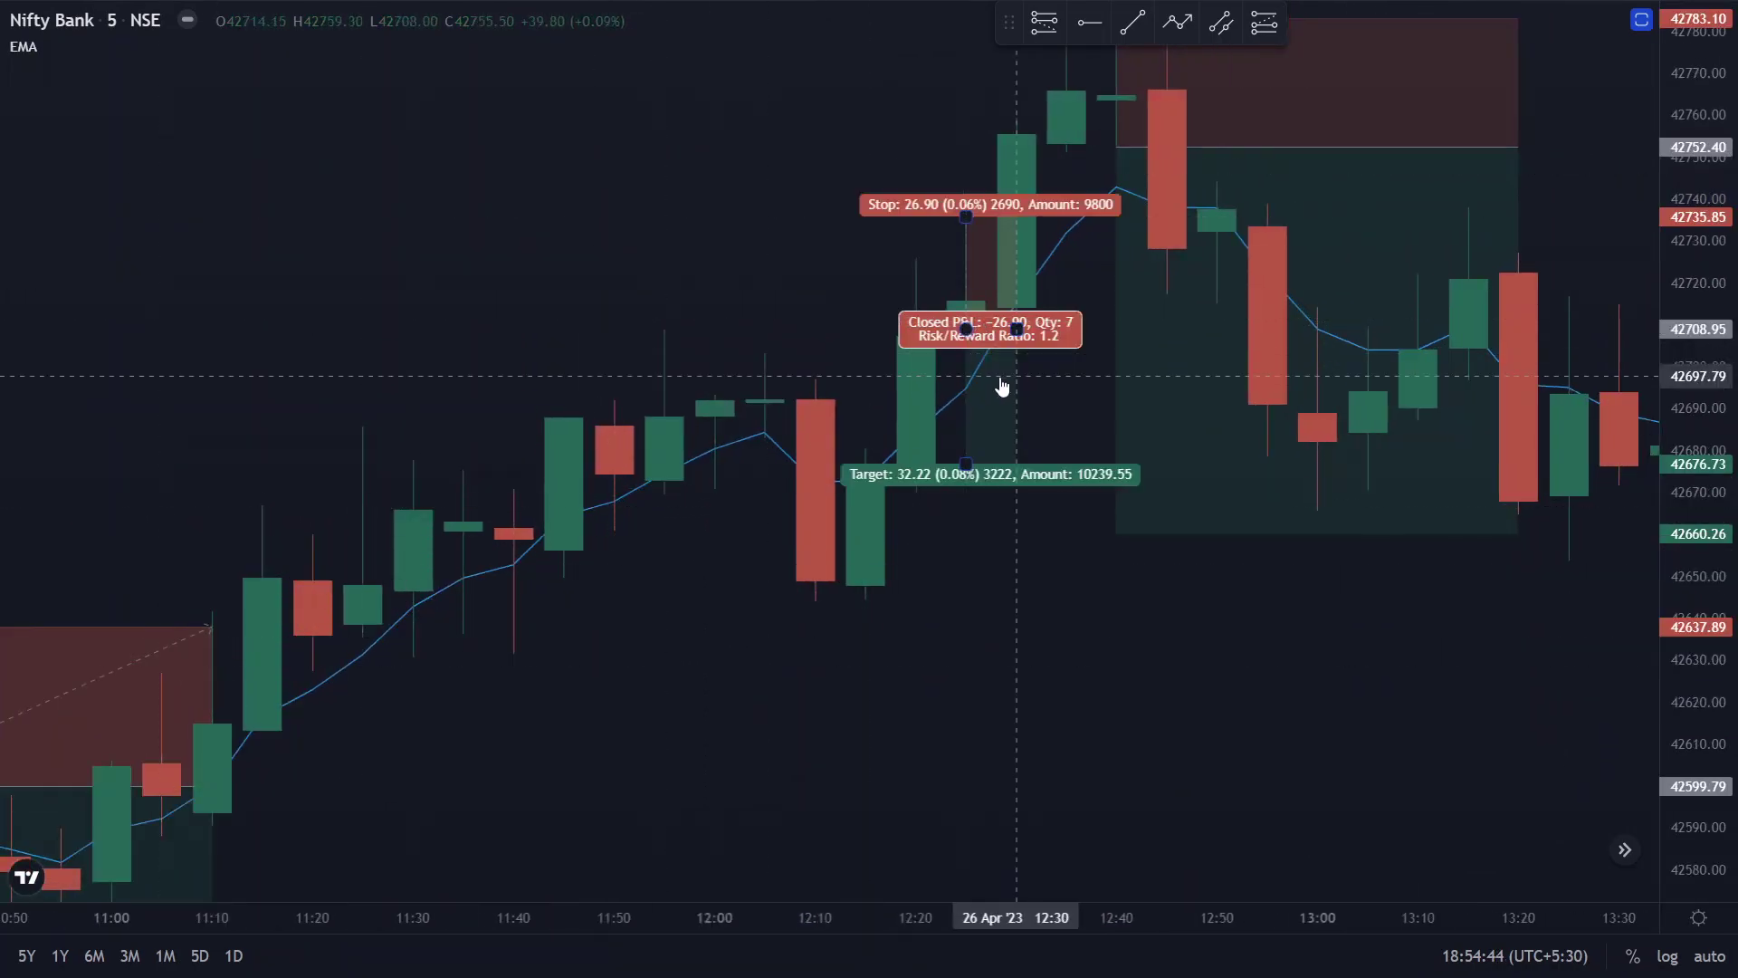
drag(683, 188, 536, 347)
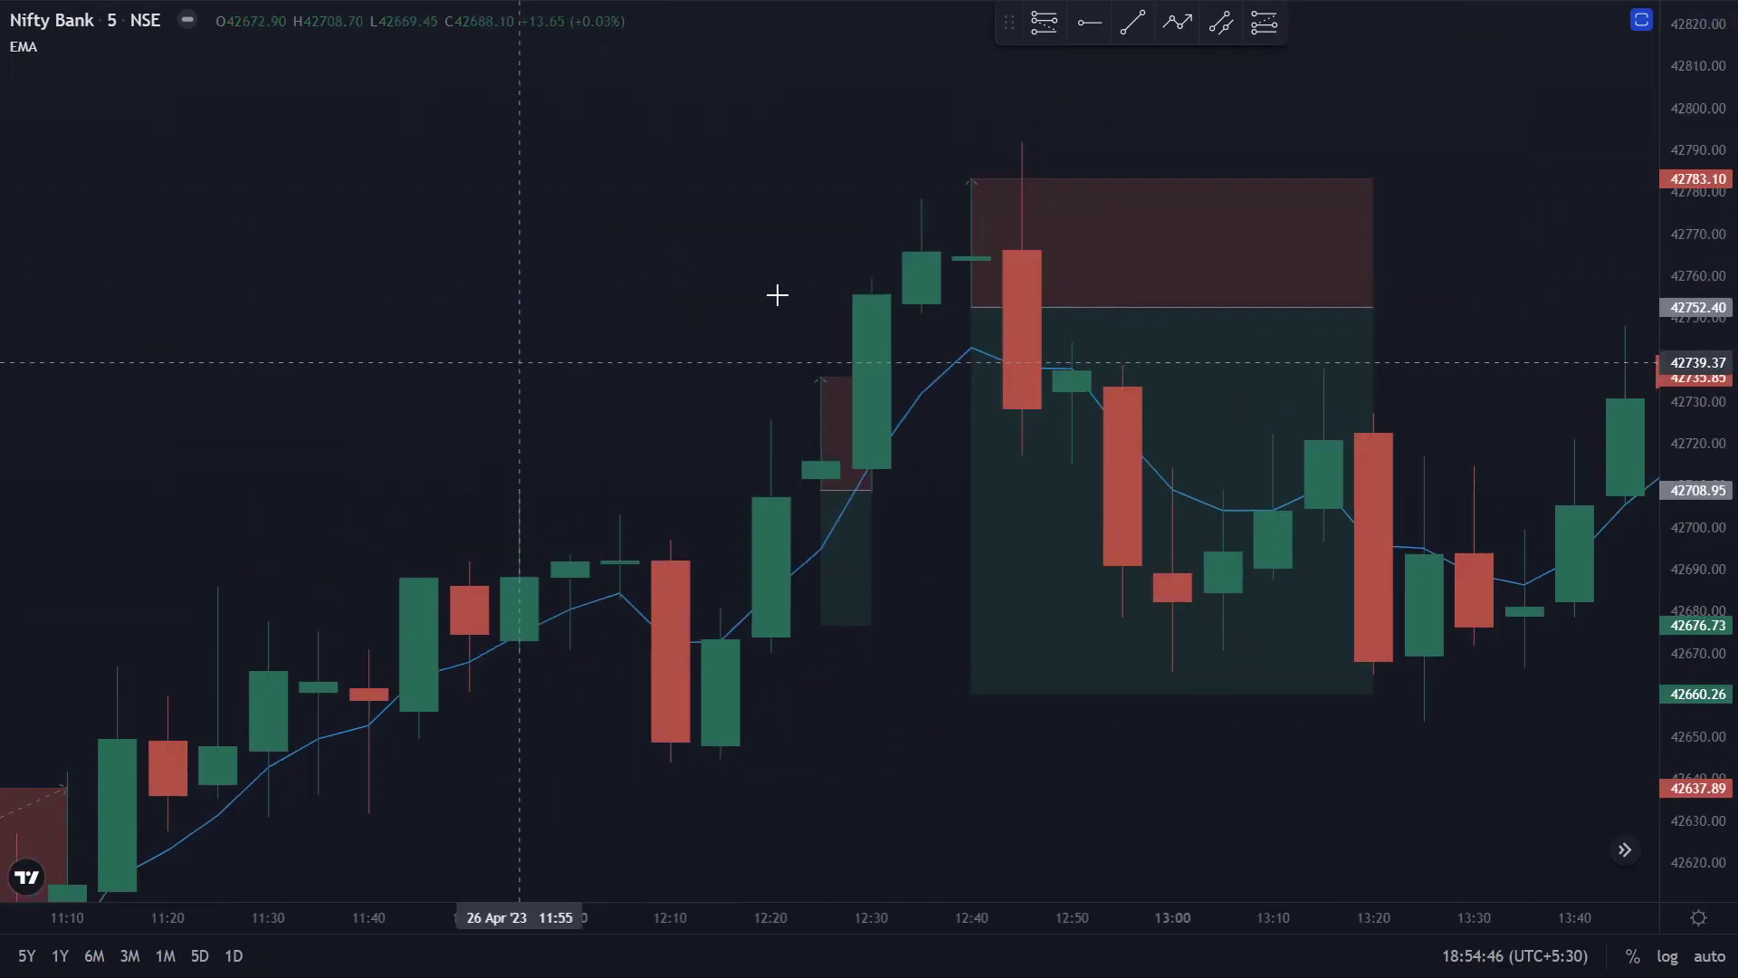
drag(1409, 307, 821, 278)
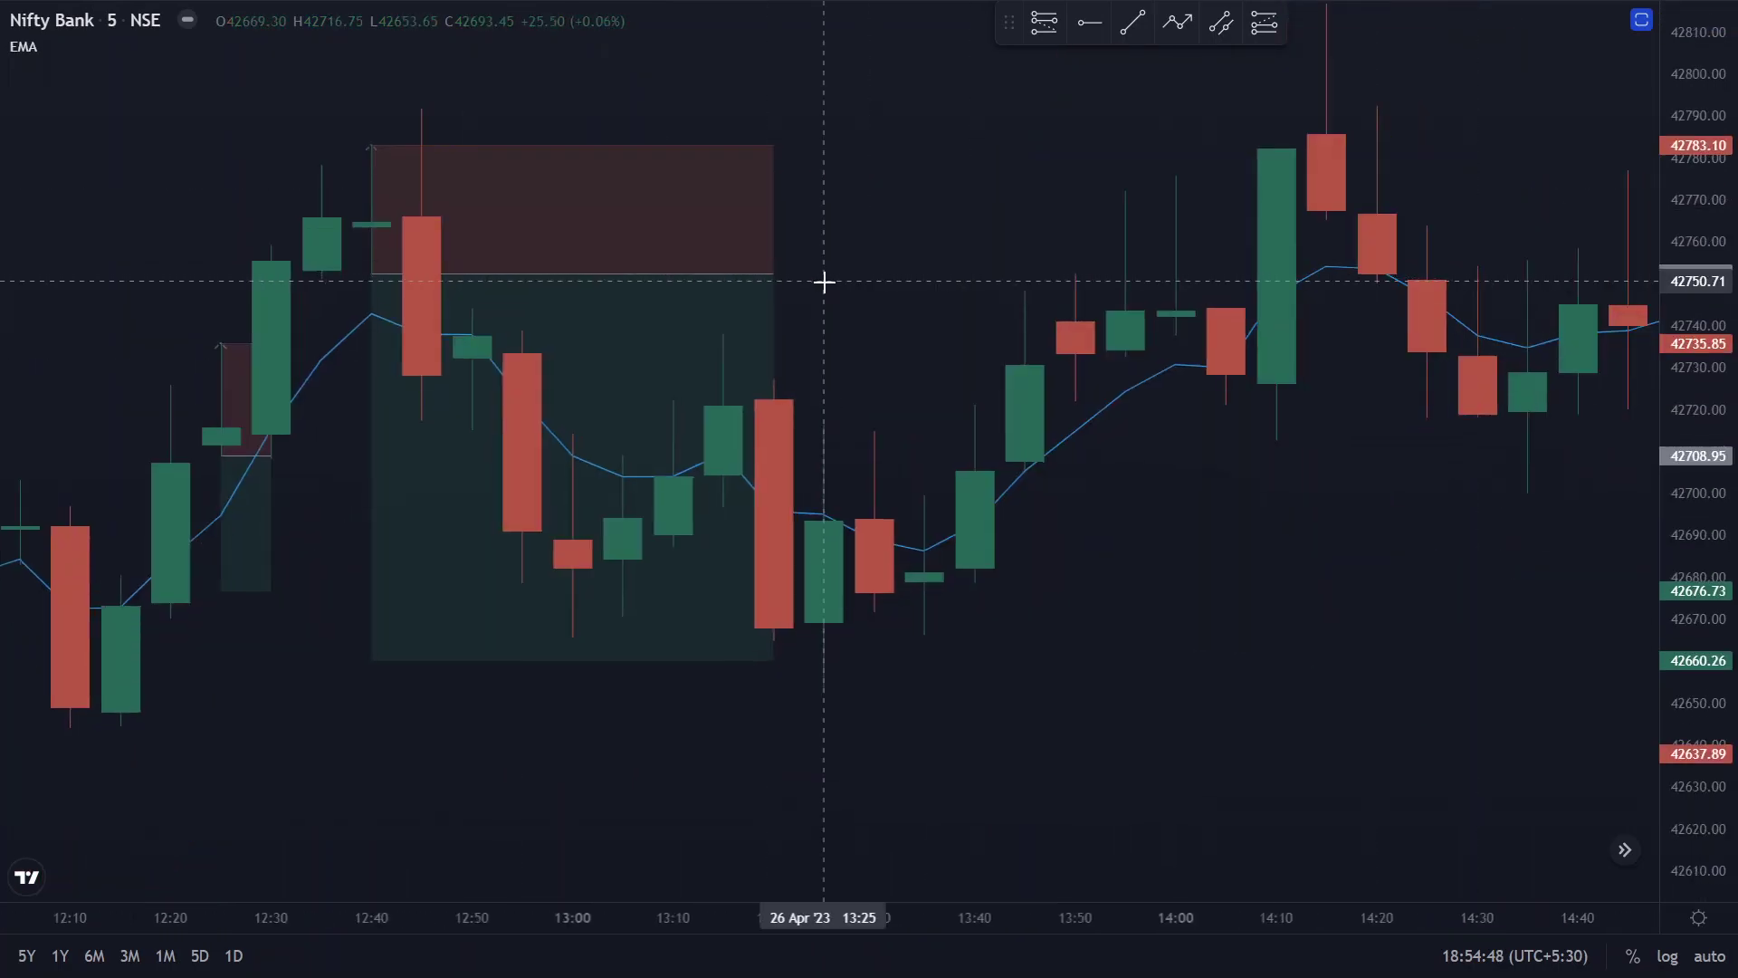
drag(773, 87, 748, 125)
drag(935, 236, 1214, 220)
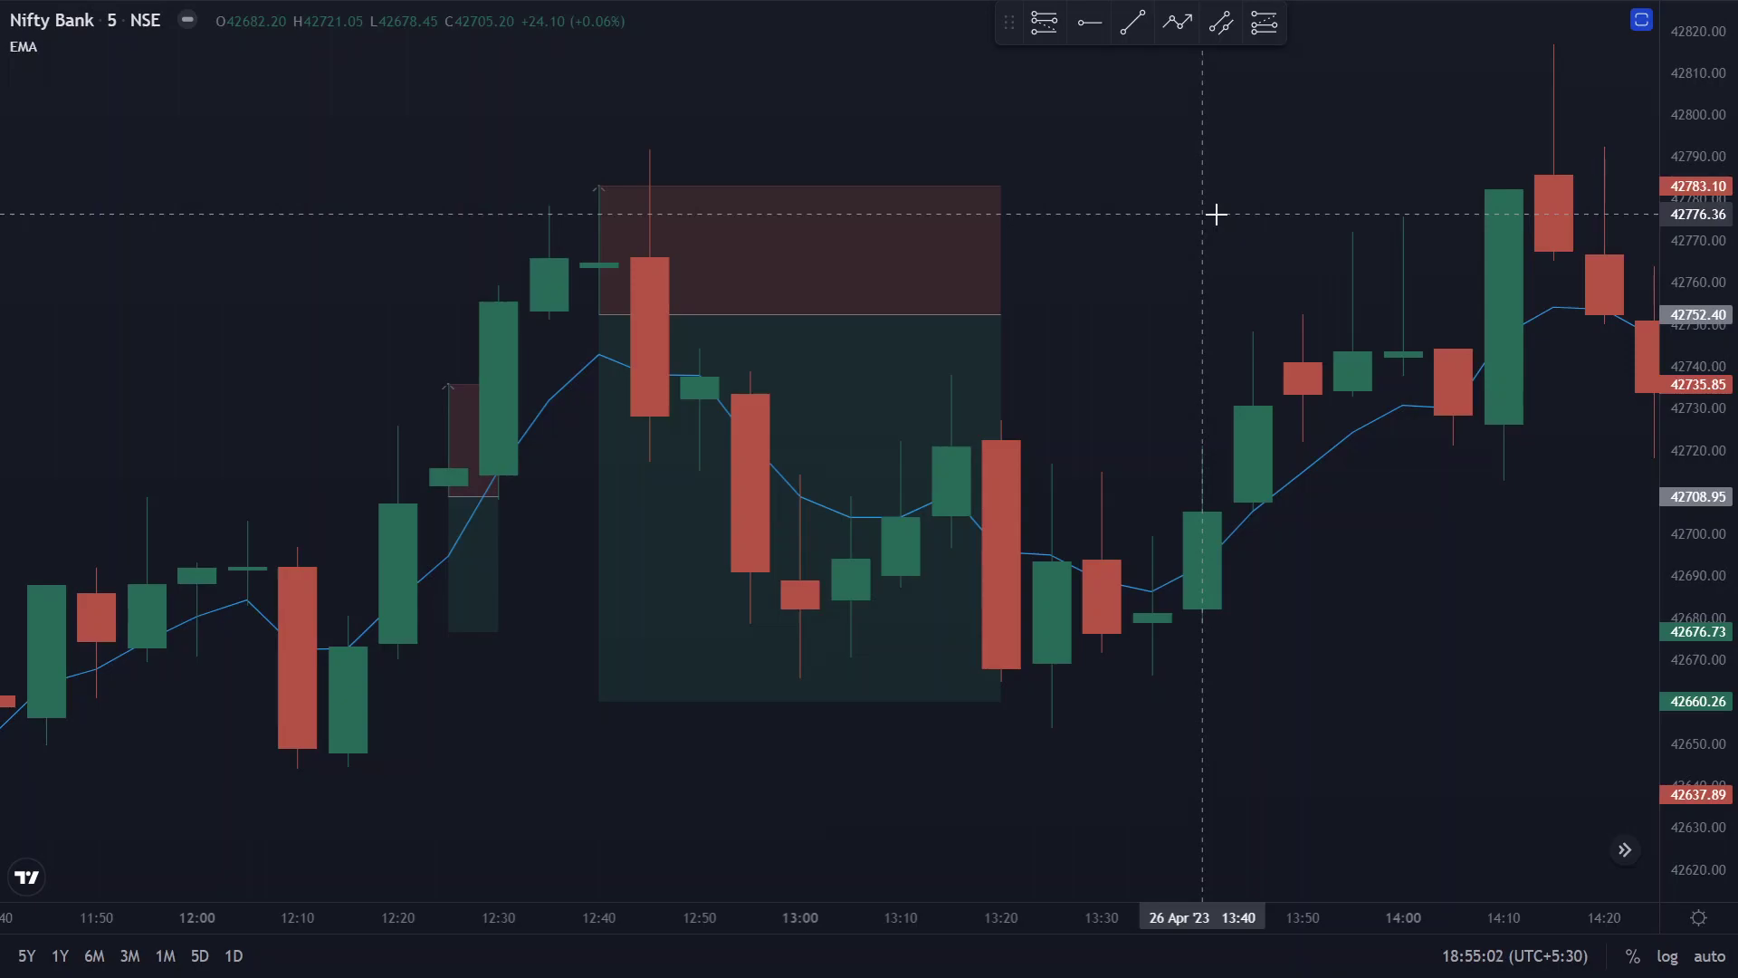
Switch to the Trading Journal spreadsheet in Google Sheets and review the 26/04/2023 trades in the Form Responses 1 sheet
key(alt+Tab)
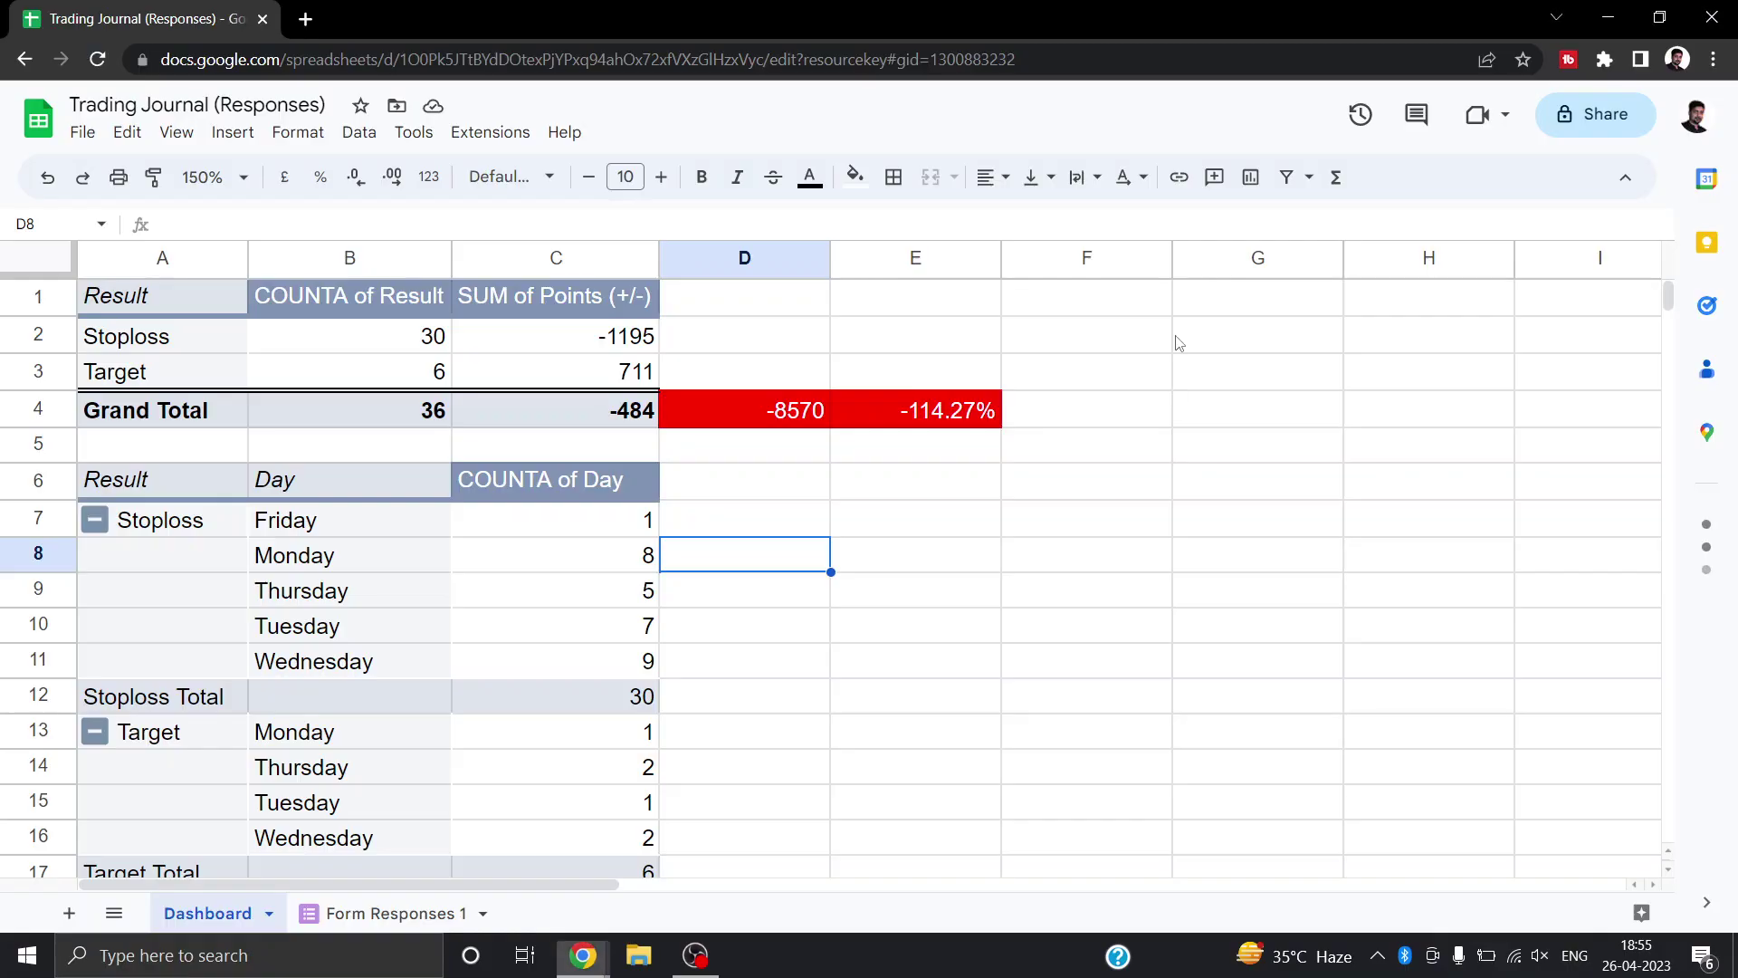
click(398, 914)
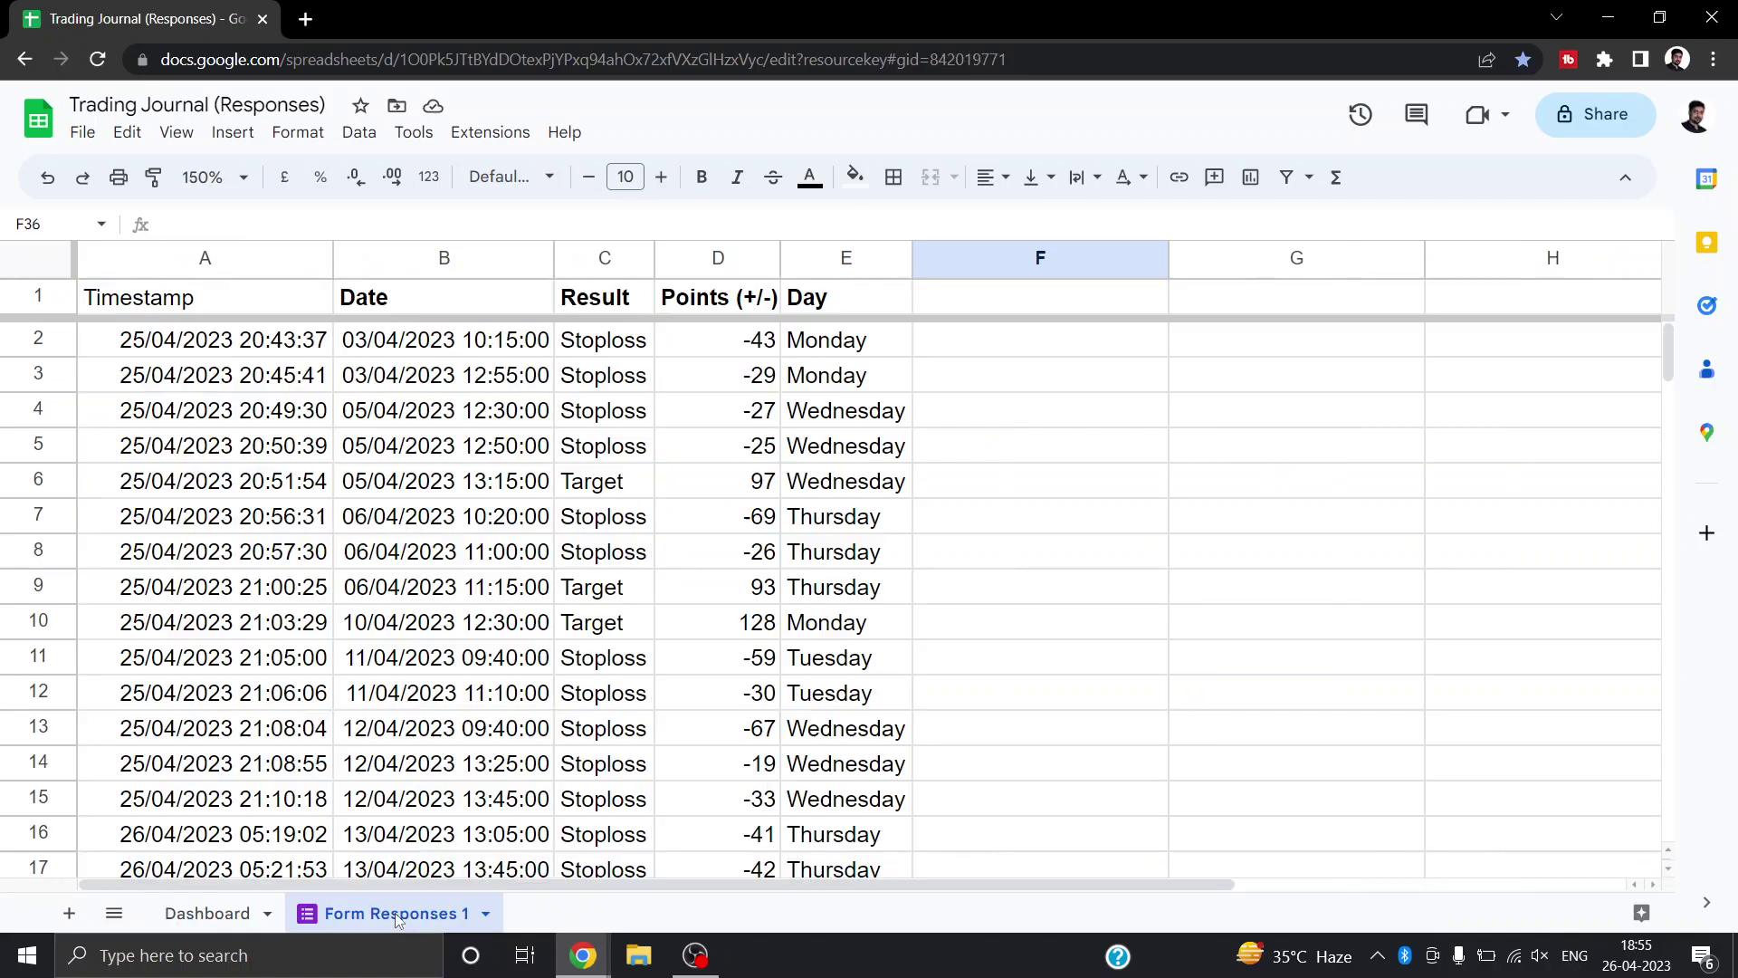
scroll(613, 590, down, 10)
click(706, 653)
drag(147, 498, 876, 593)
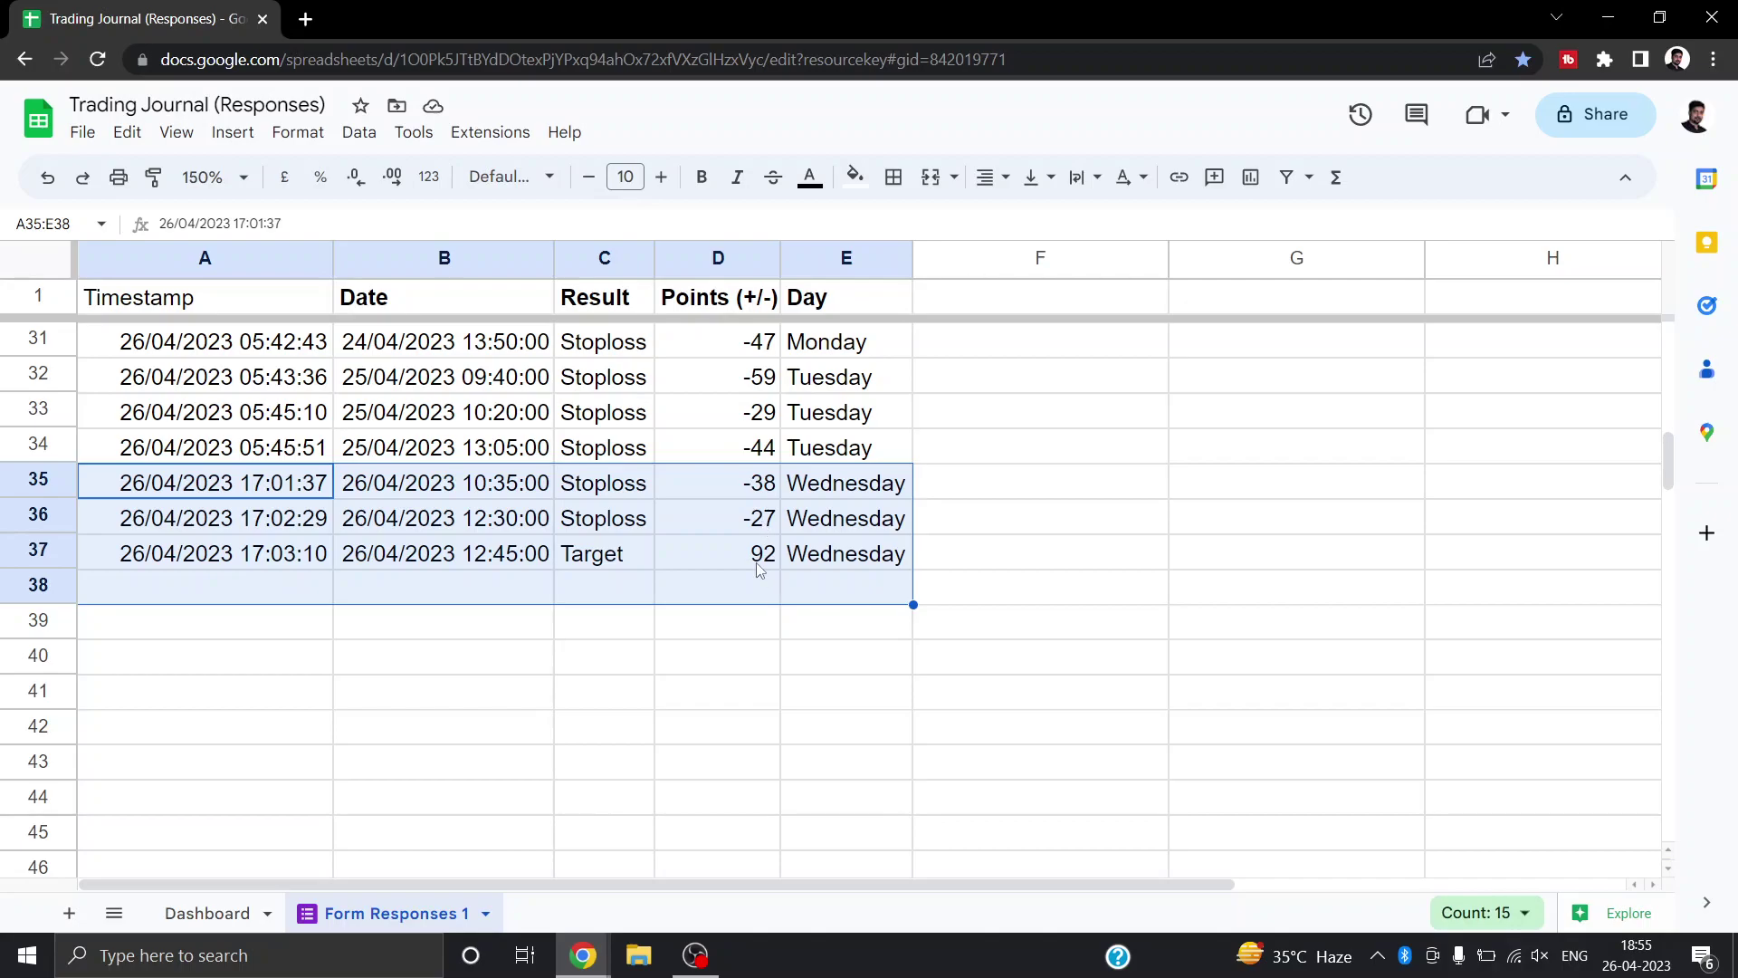
click(710, 693)
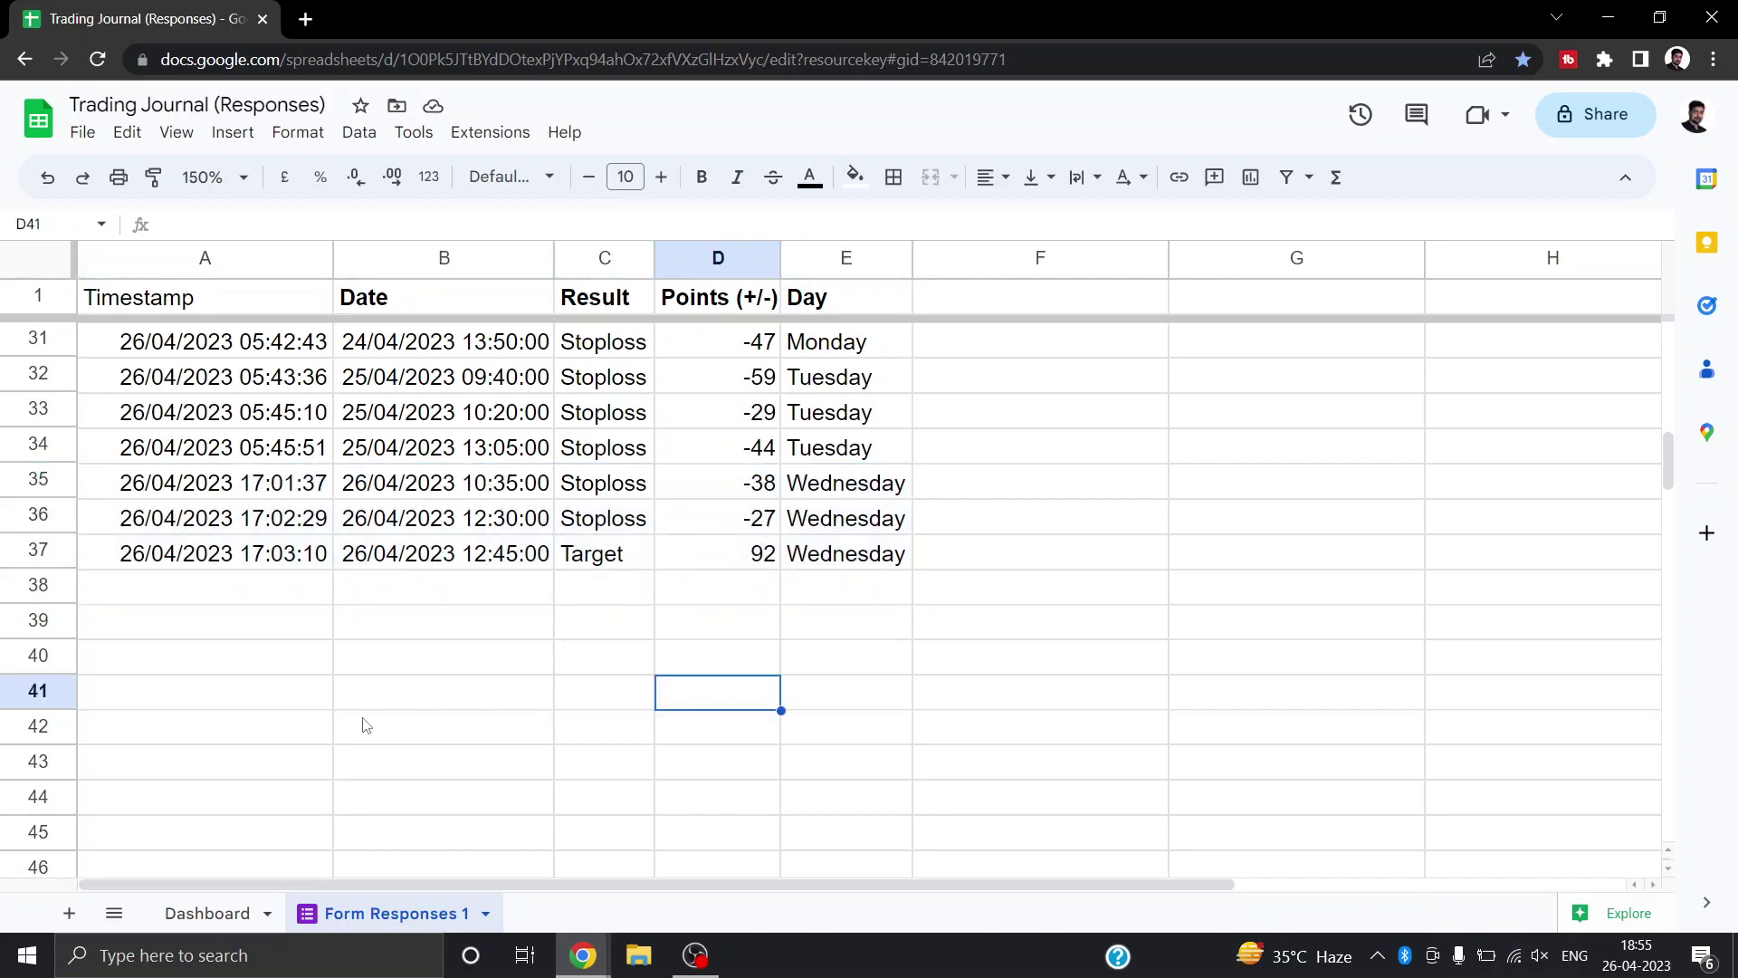
Review the trade counts and point sums for stoploss and target results on the Dashboard sheet
click(217, 913)
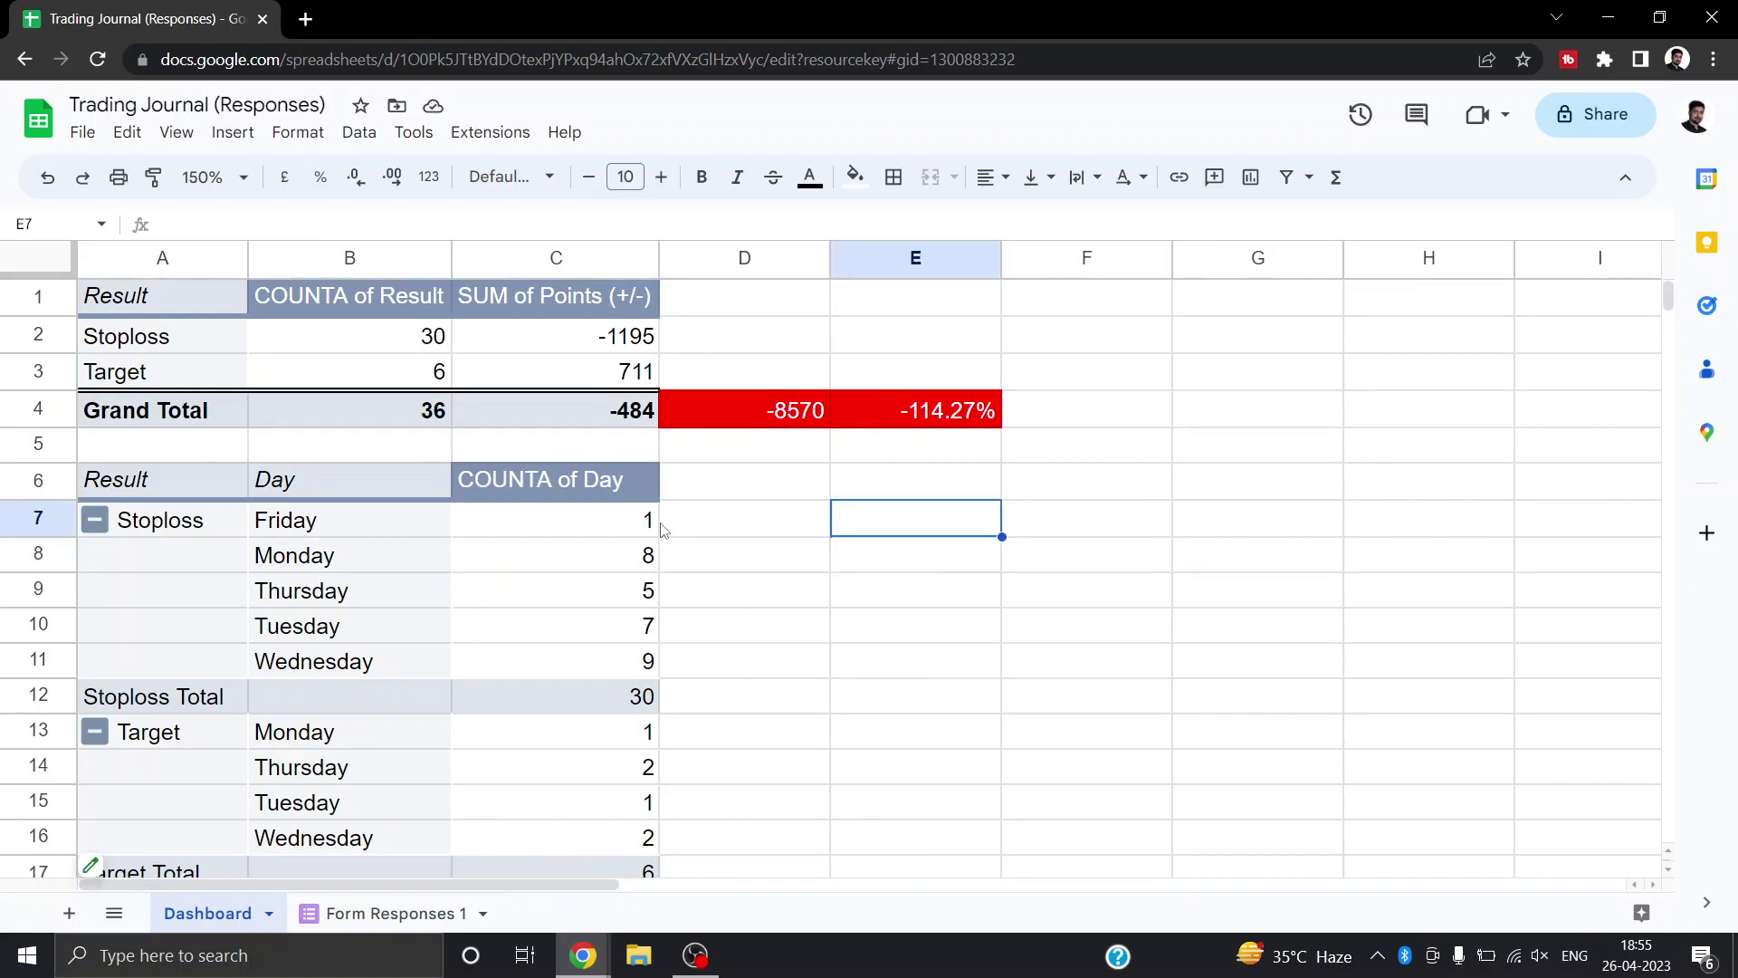
click(306, 403)
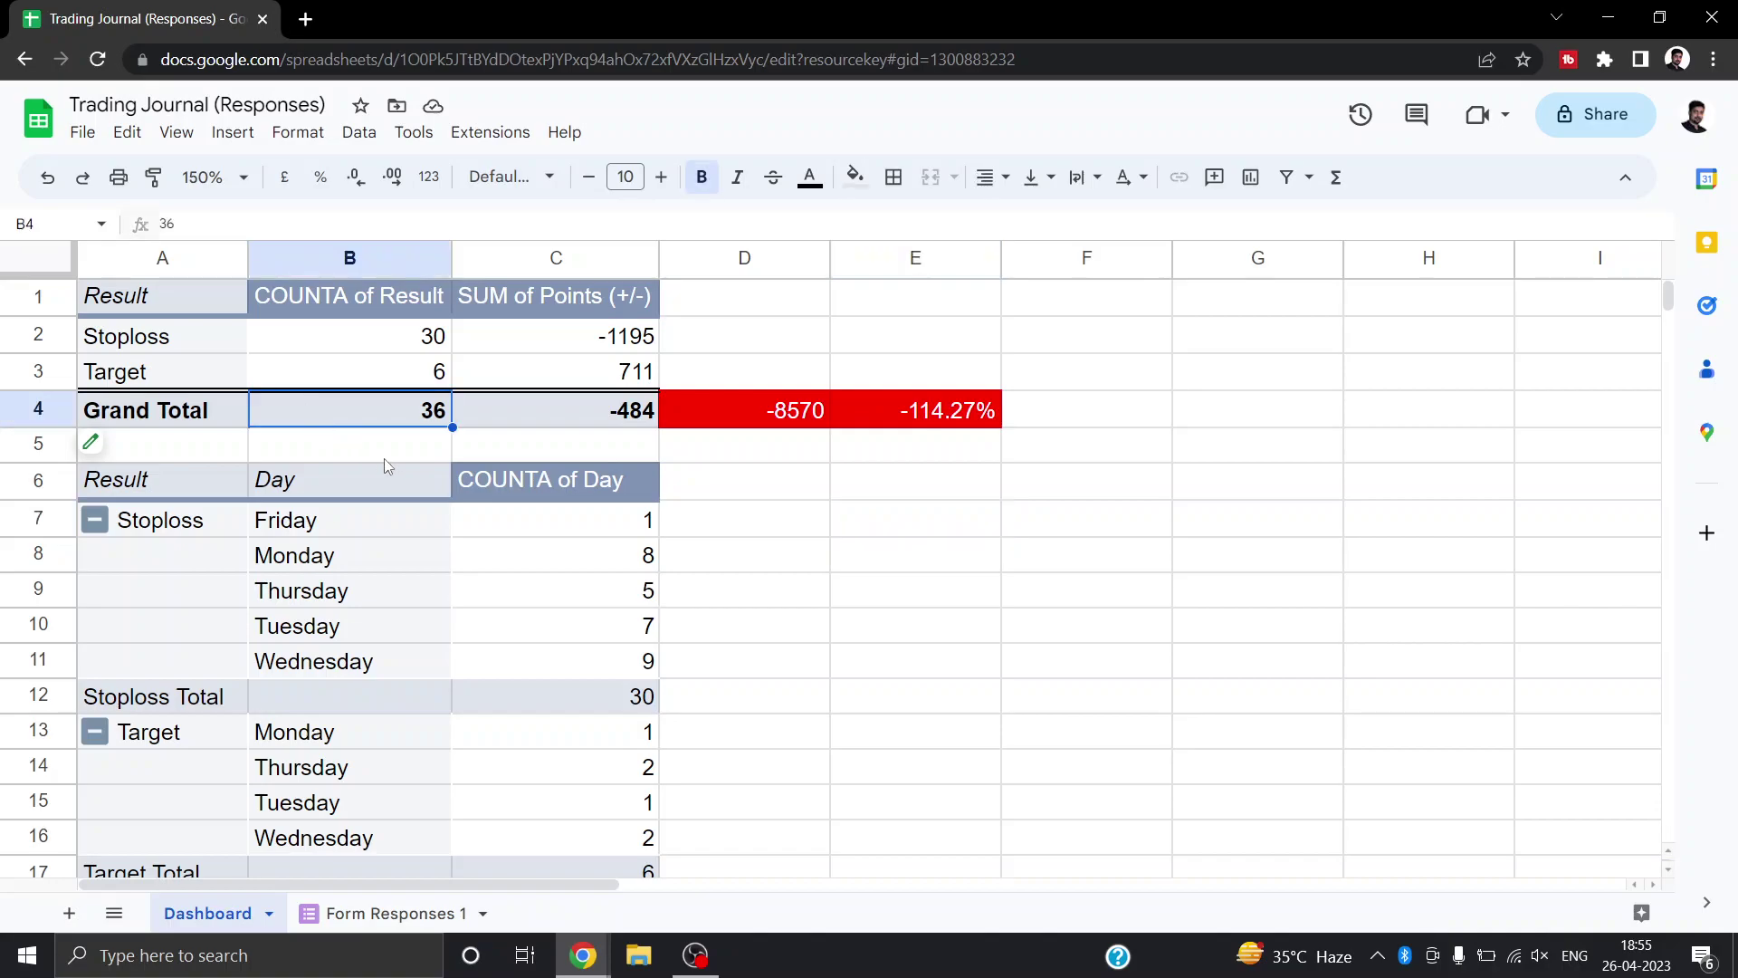
click(381, 375)
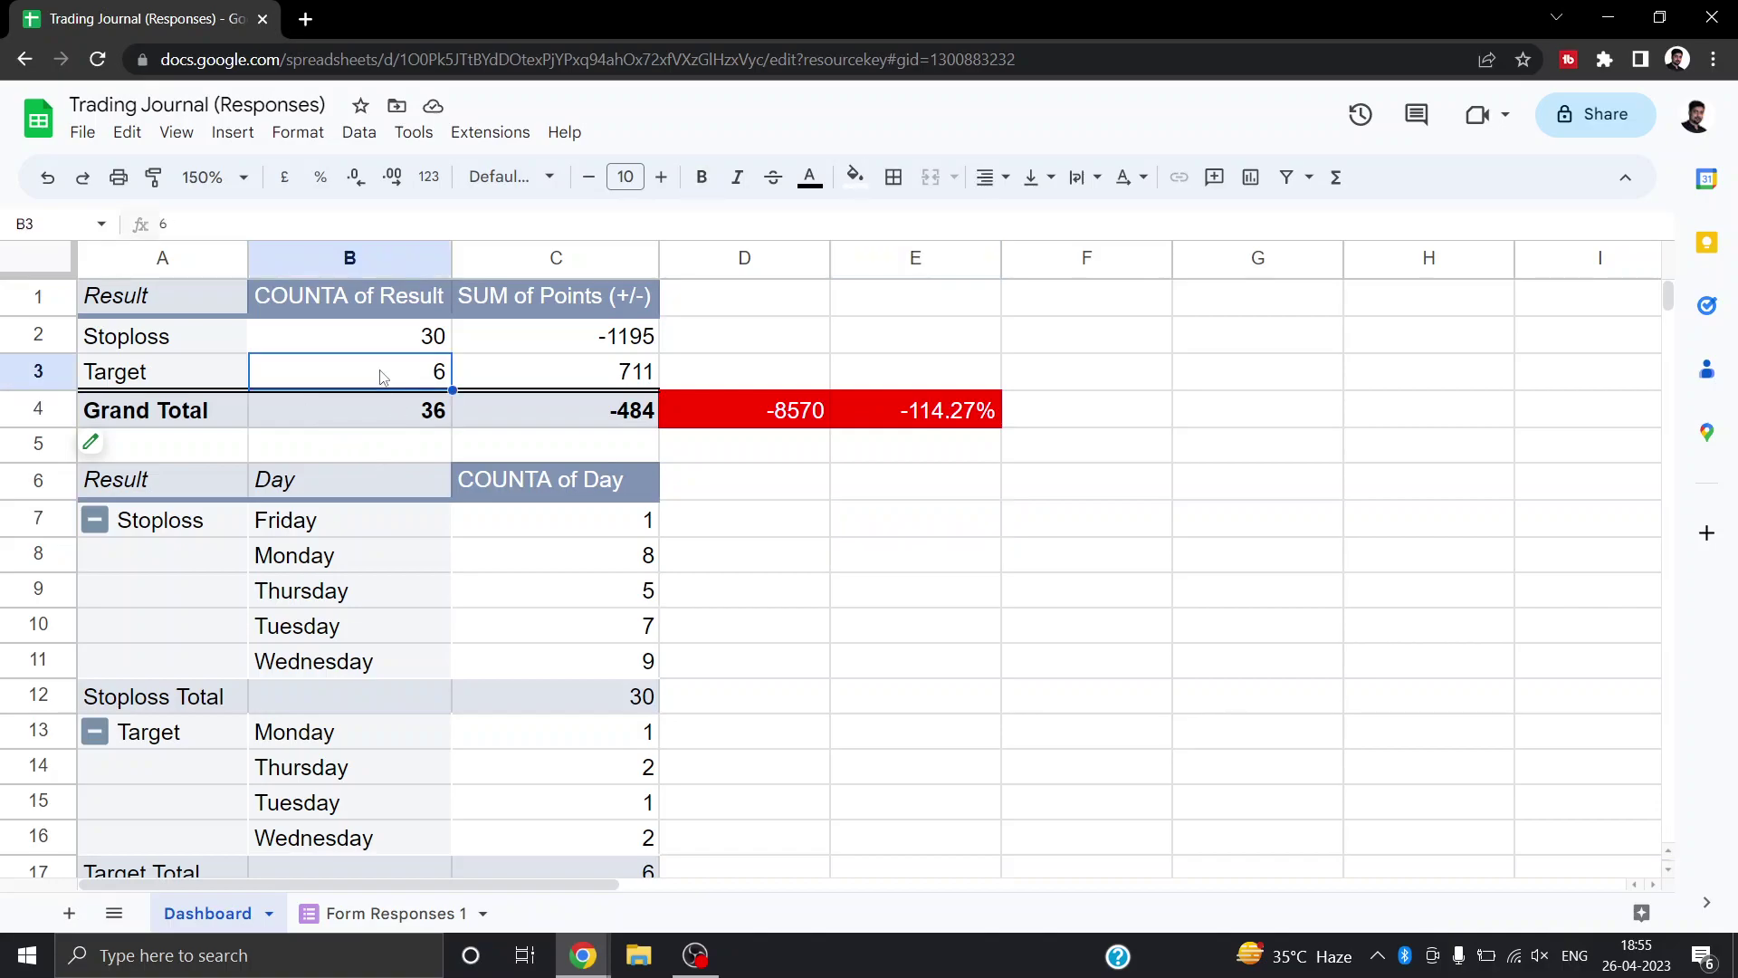
click(372, 342)
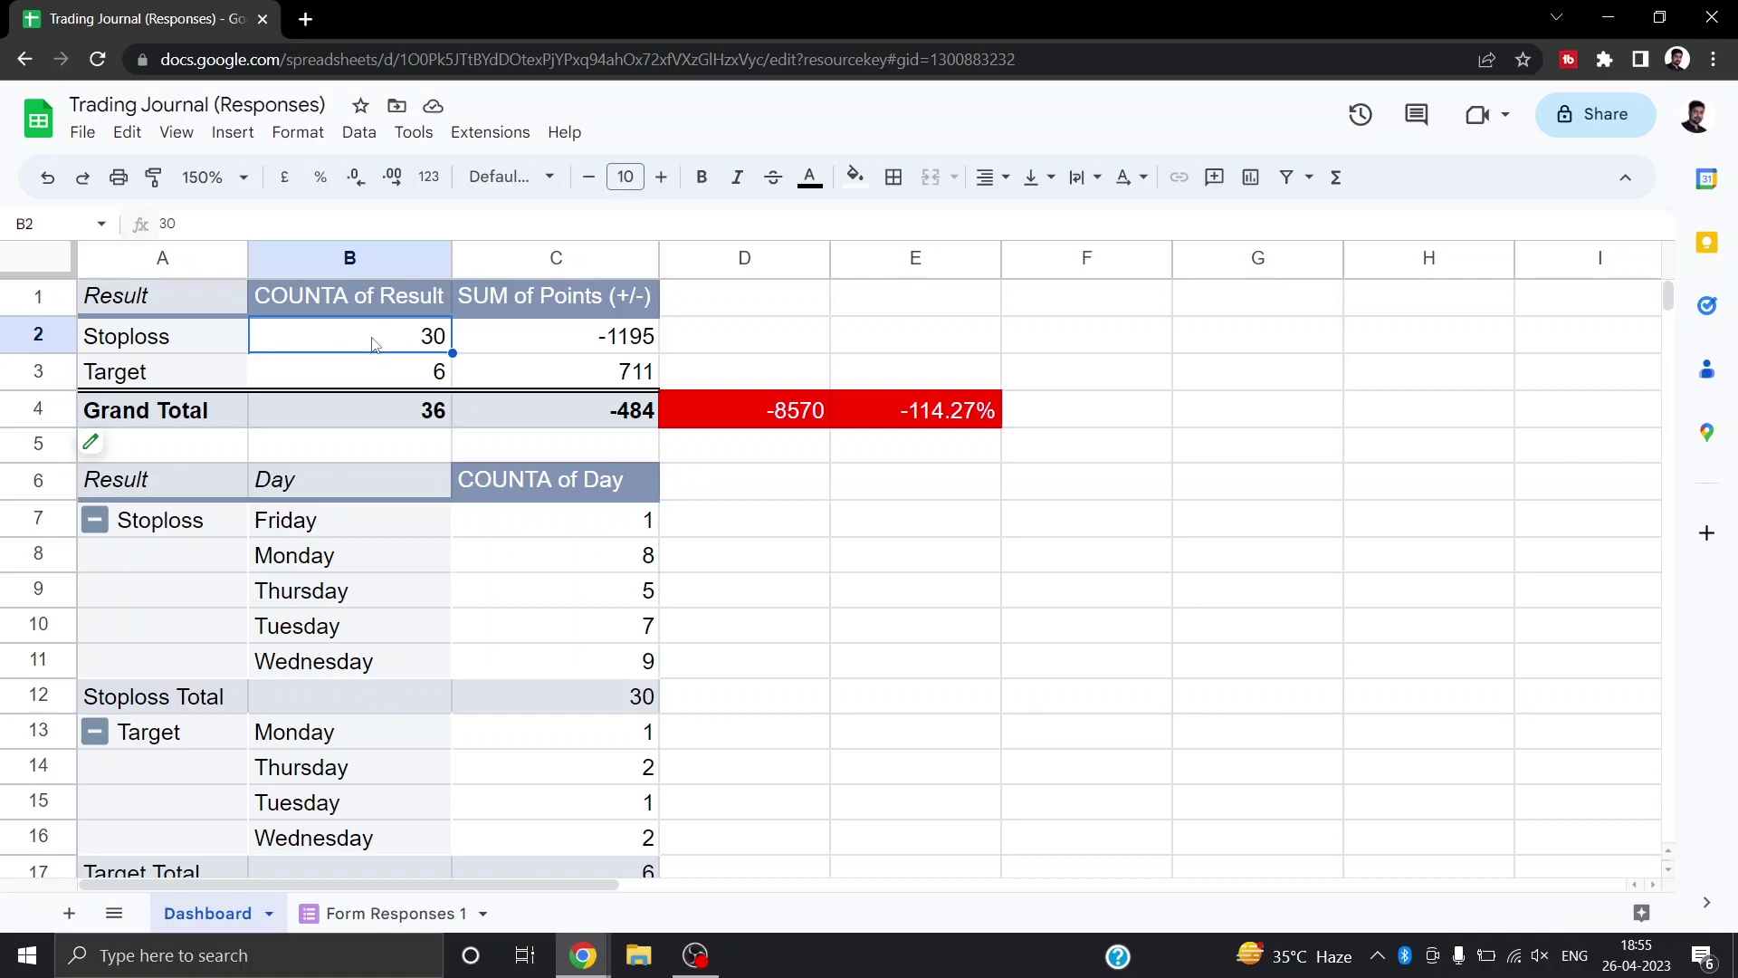
click(547, 351)
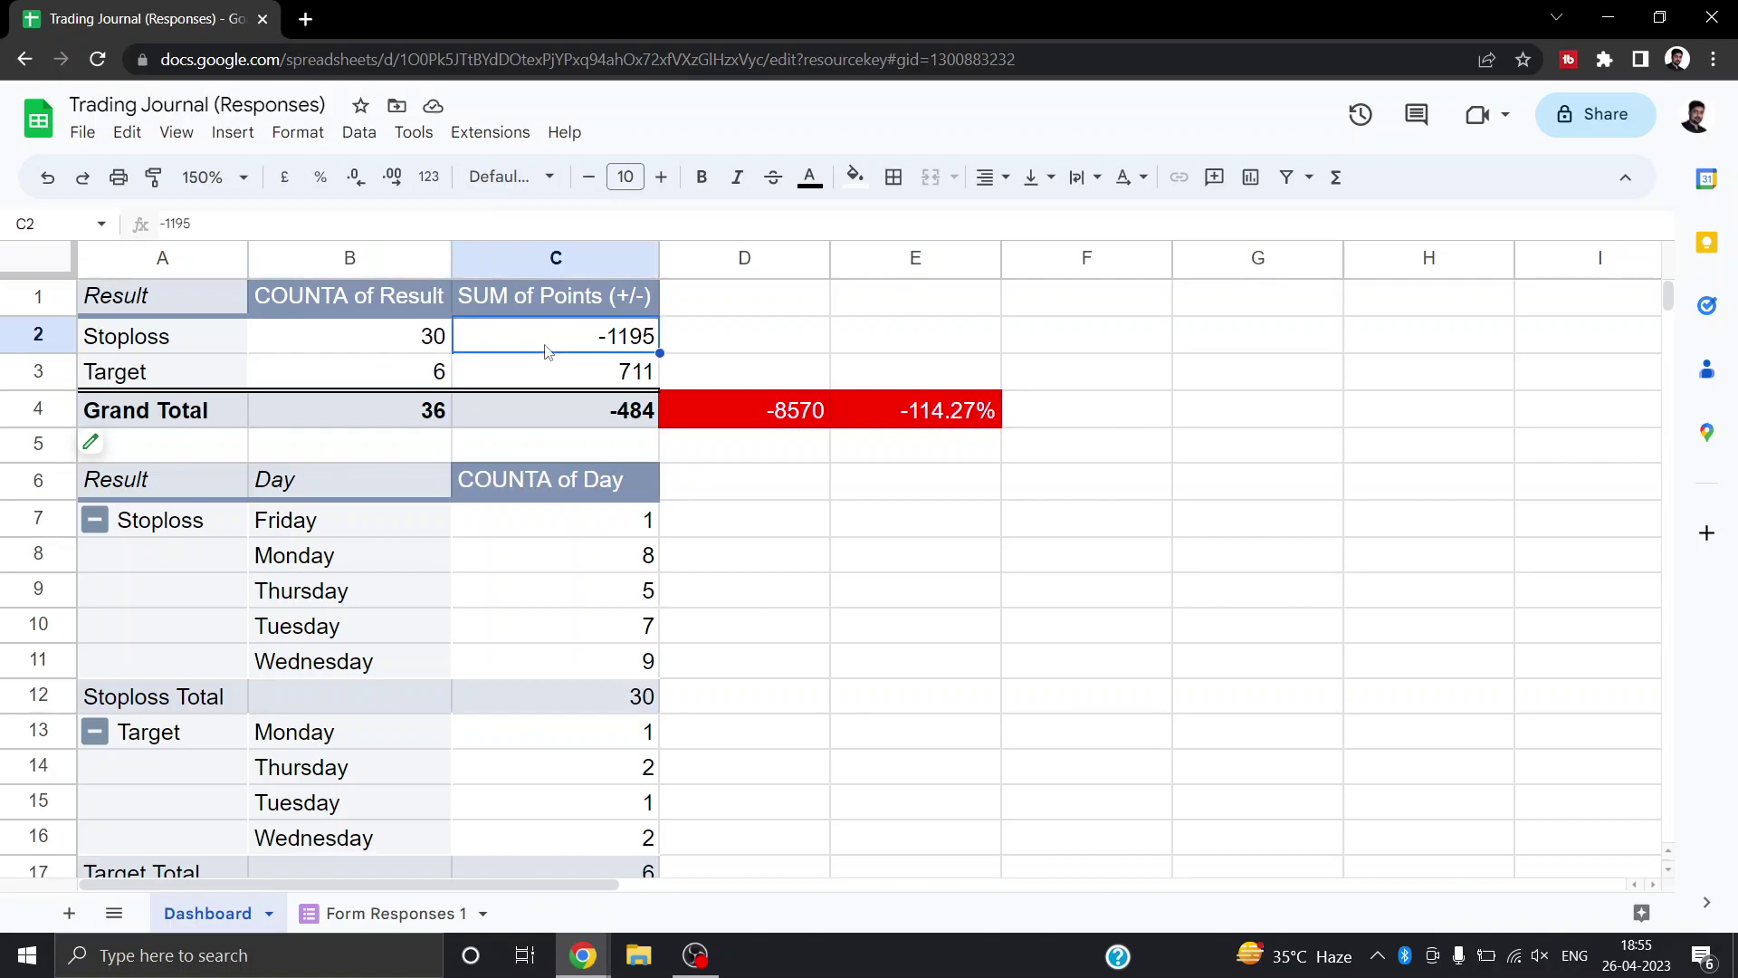
click(584, 375)
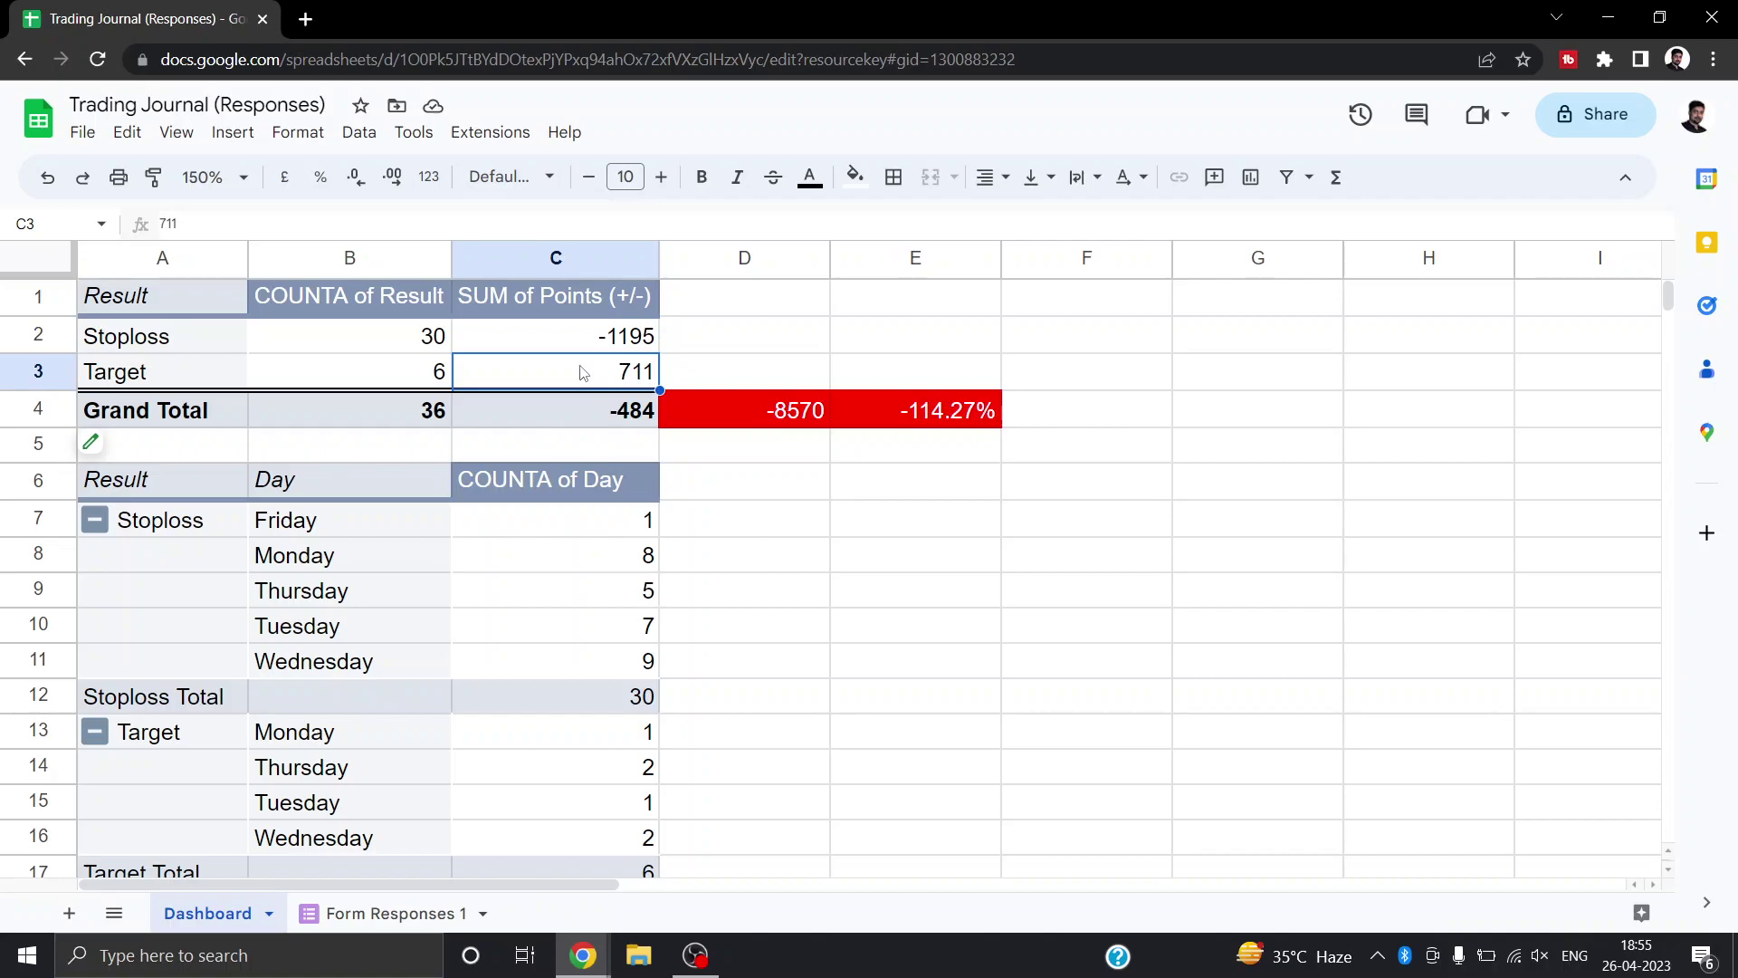
click(742, 494)
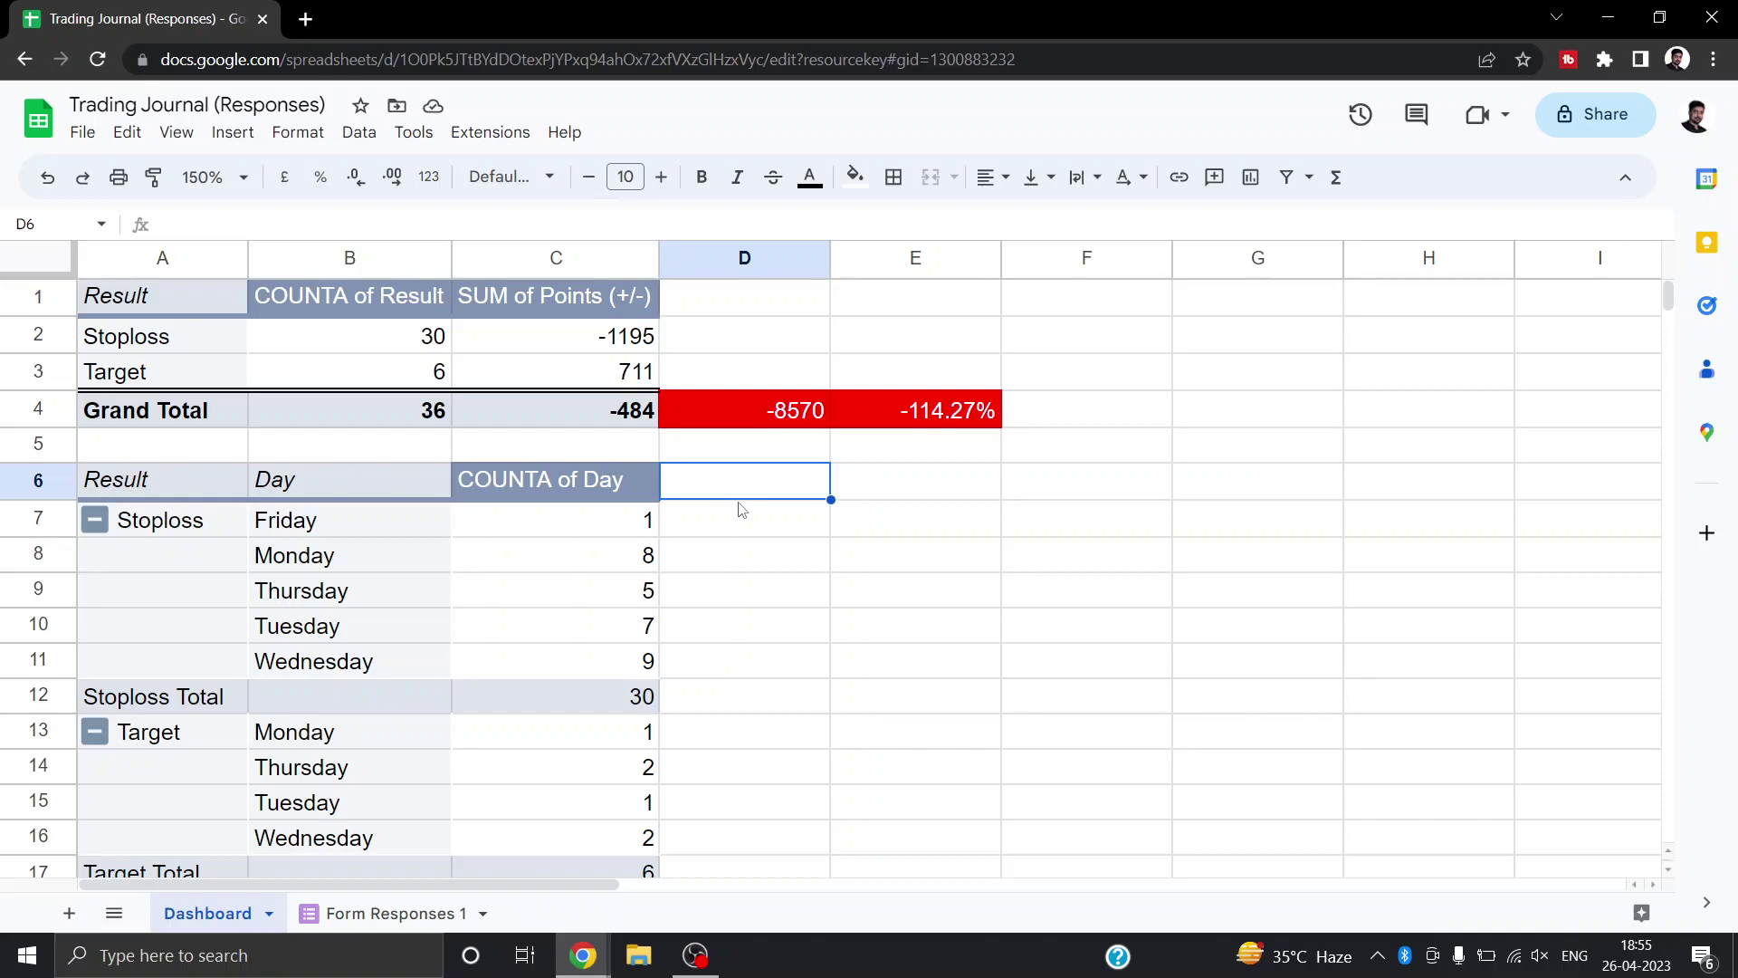
Inspect the profit-and-loss formula in D4 and the percentage return formula in E4
click(731, 411)
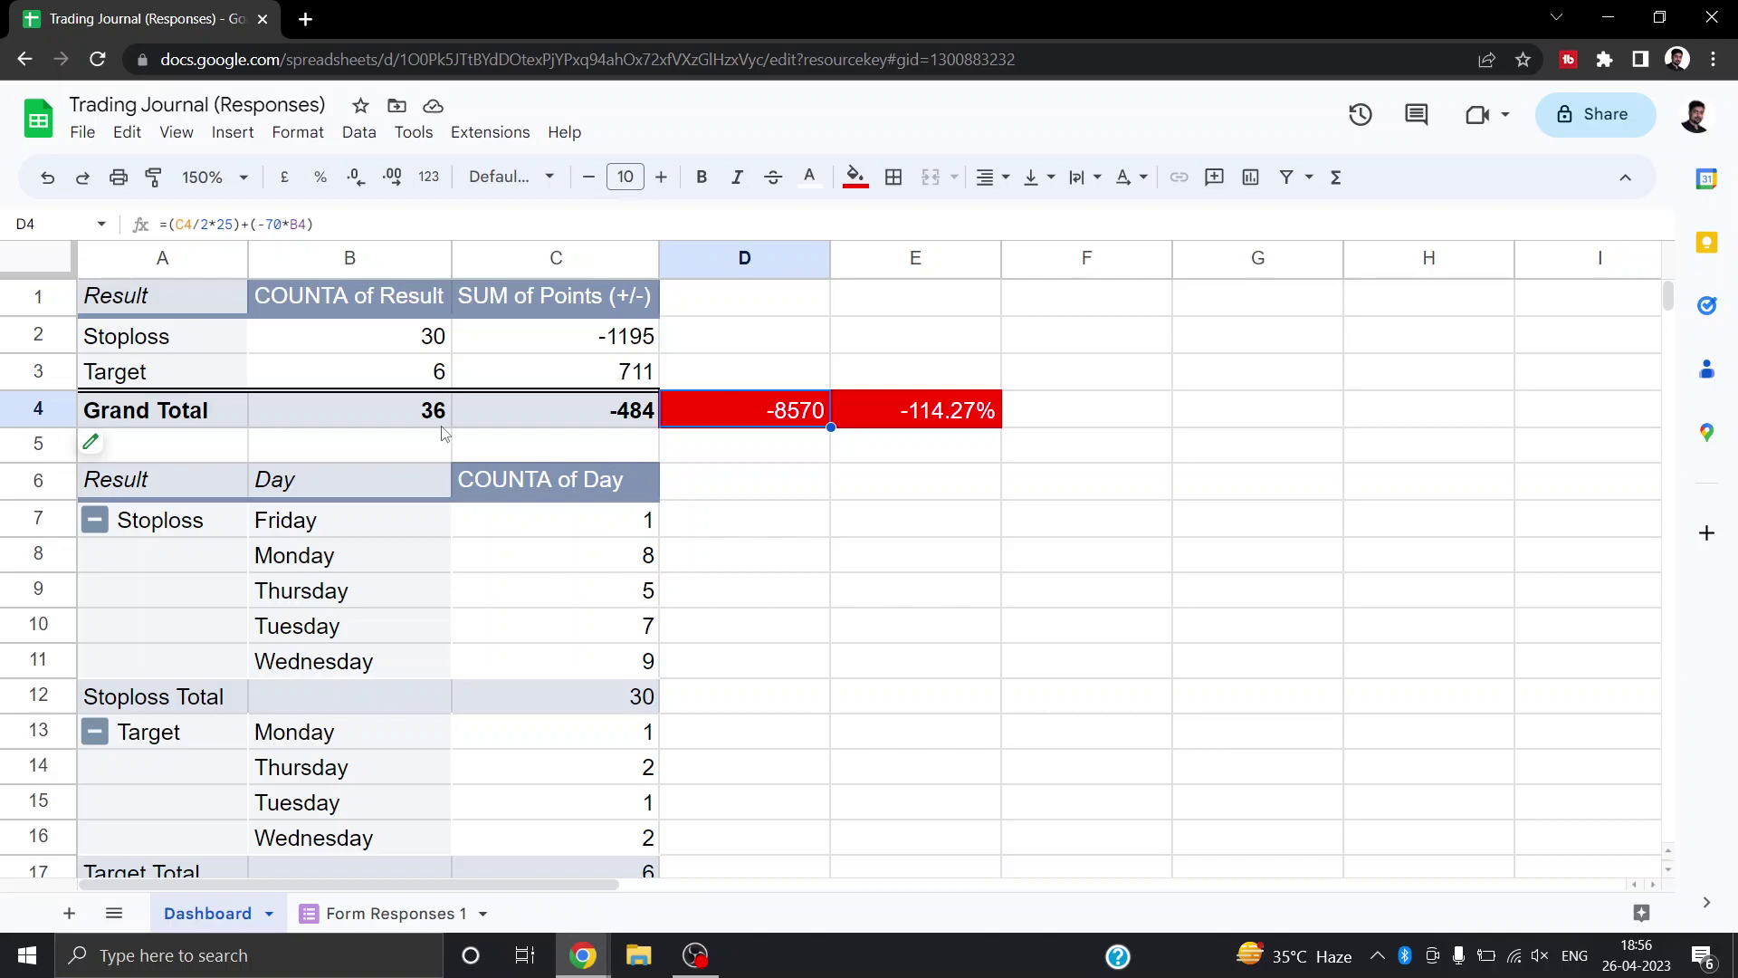
click(710, 484)
click(780, 530)
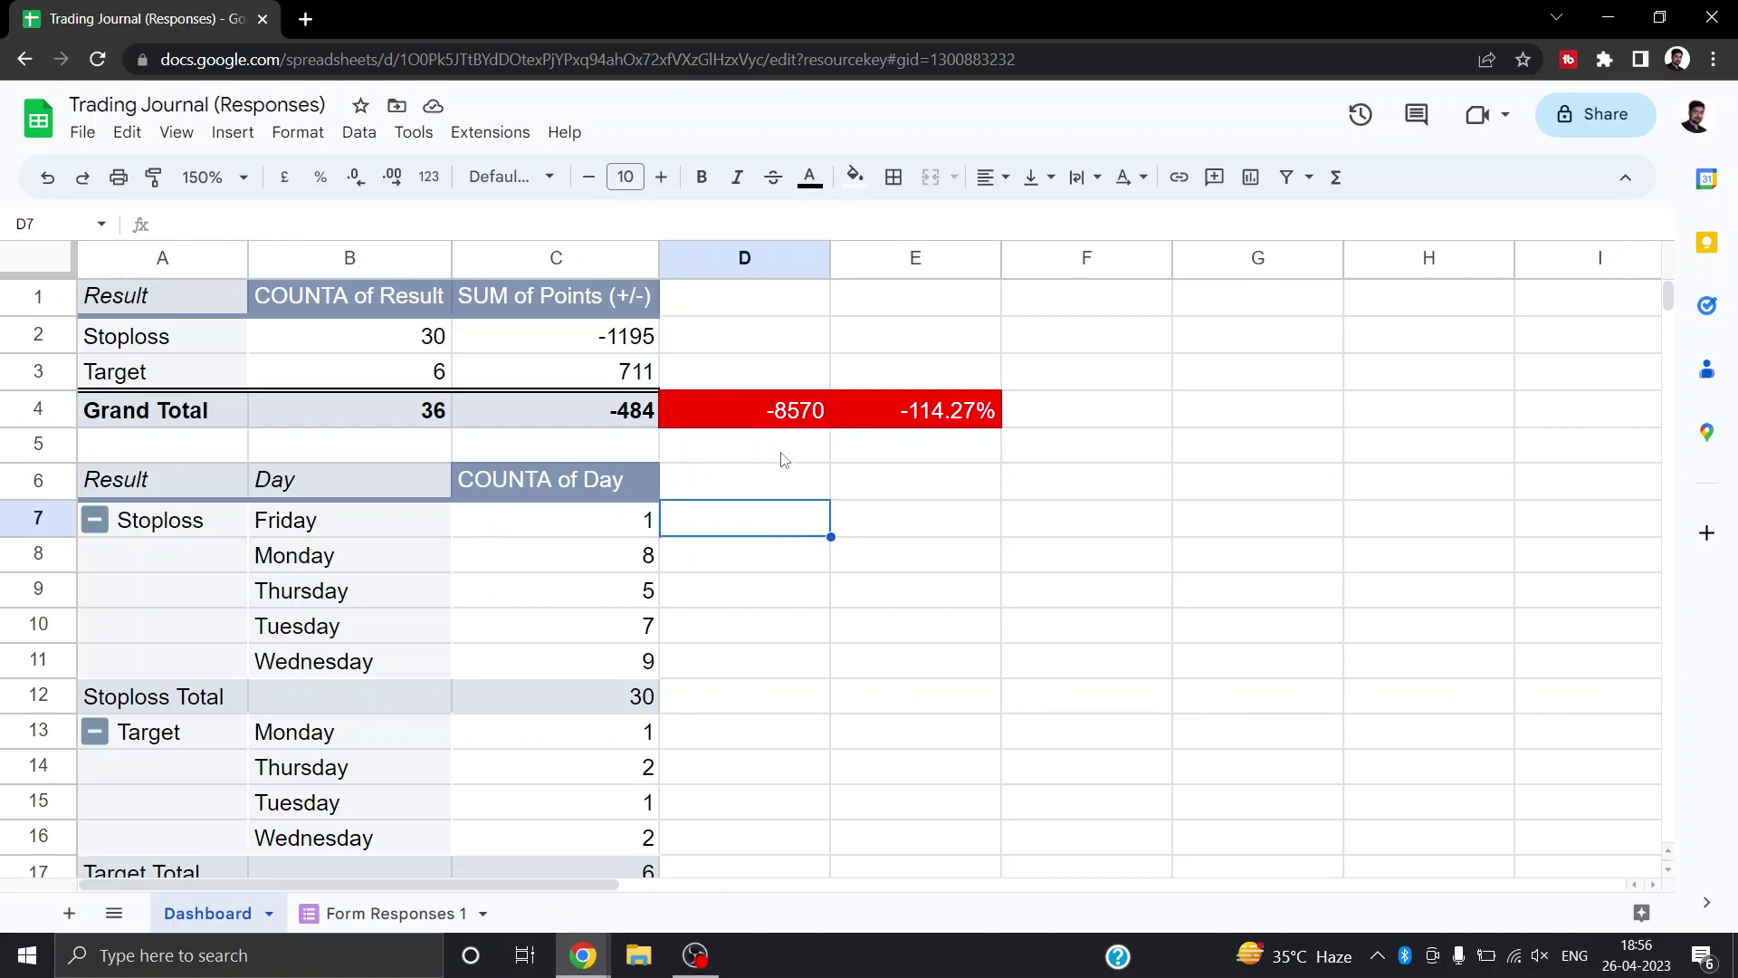
click(751, 409)
click(797, 527)
click(942, 532)
click(936, 418)
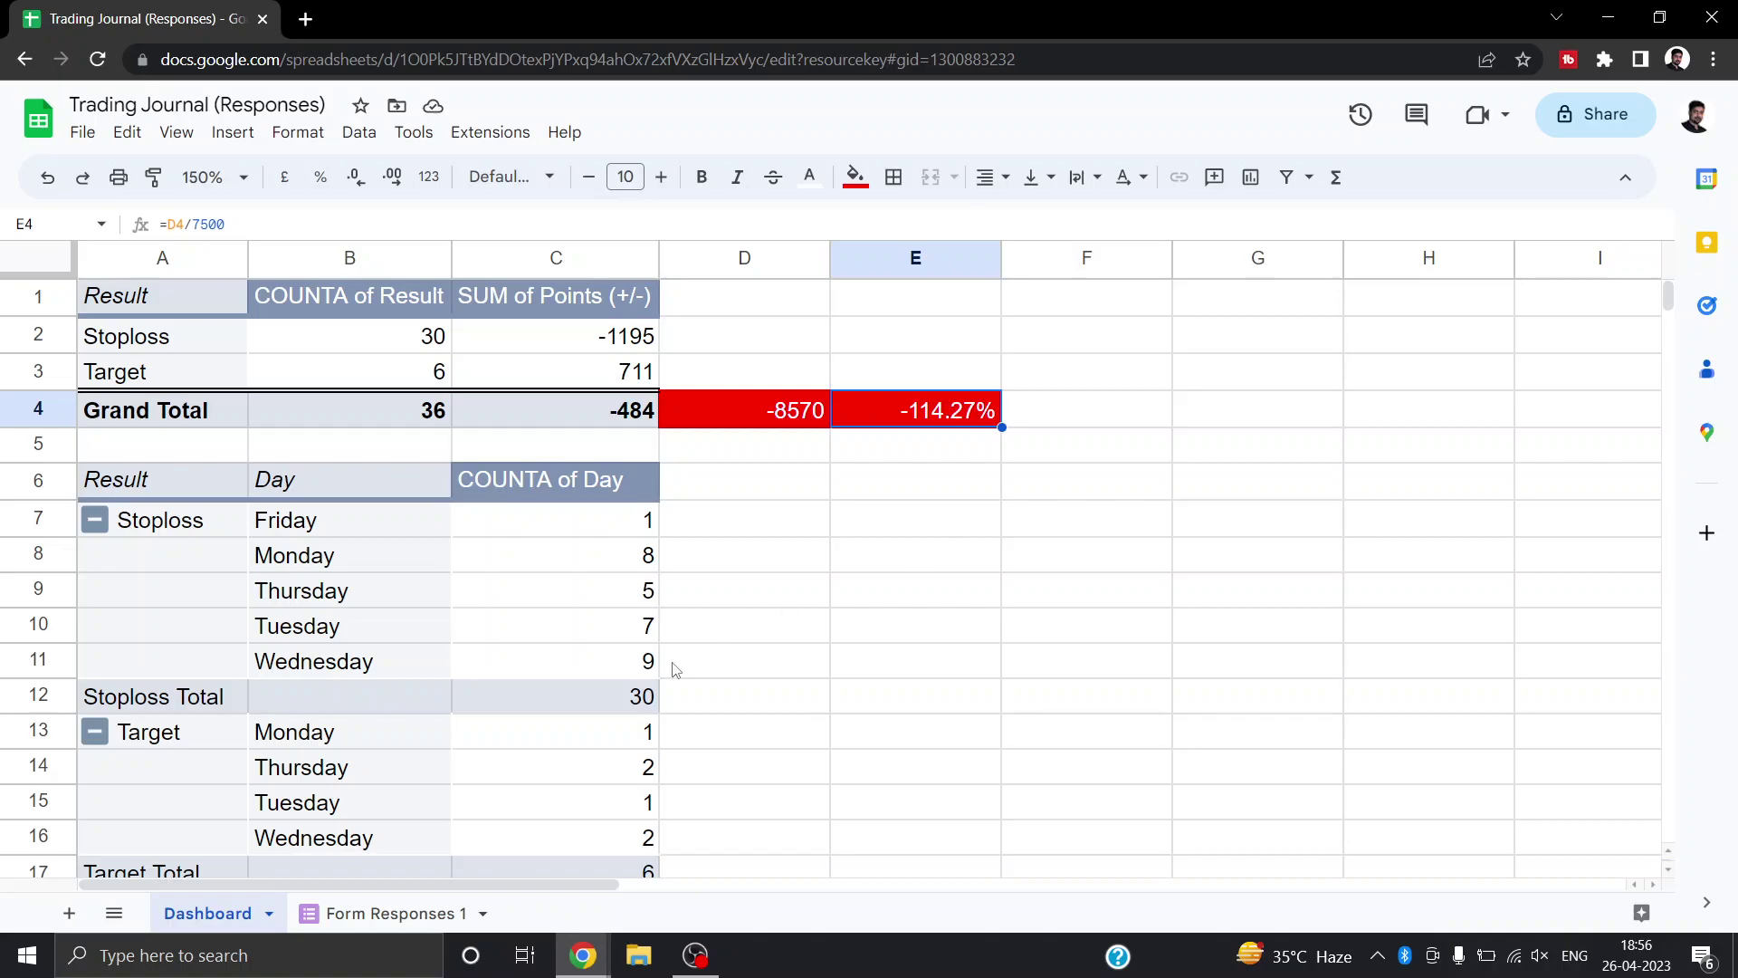
Examine the weekday breakdown of stoploss and target trades in the second pivot table
scroll(777, 659, down, 1)
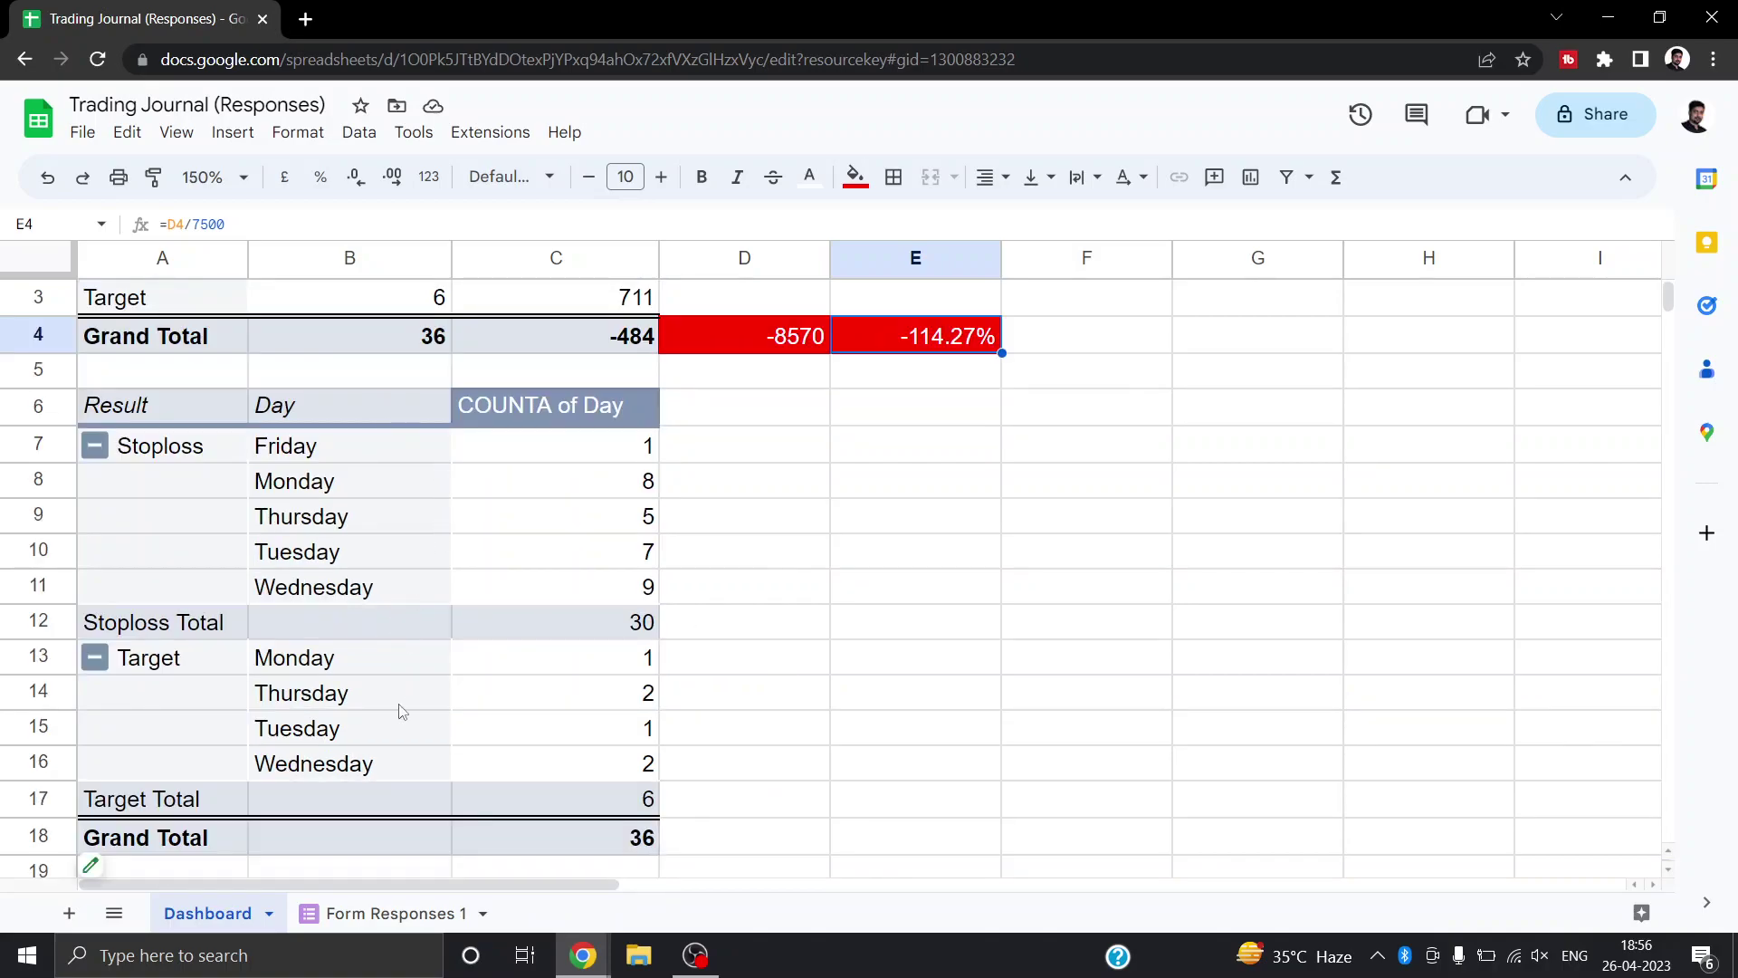
scroll(450, 728, down, 1)
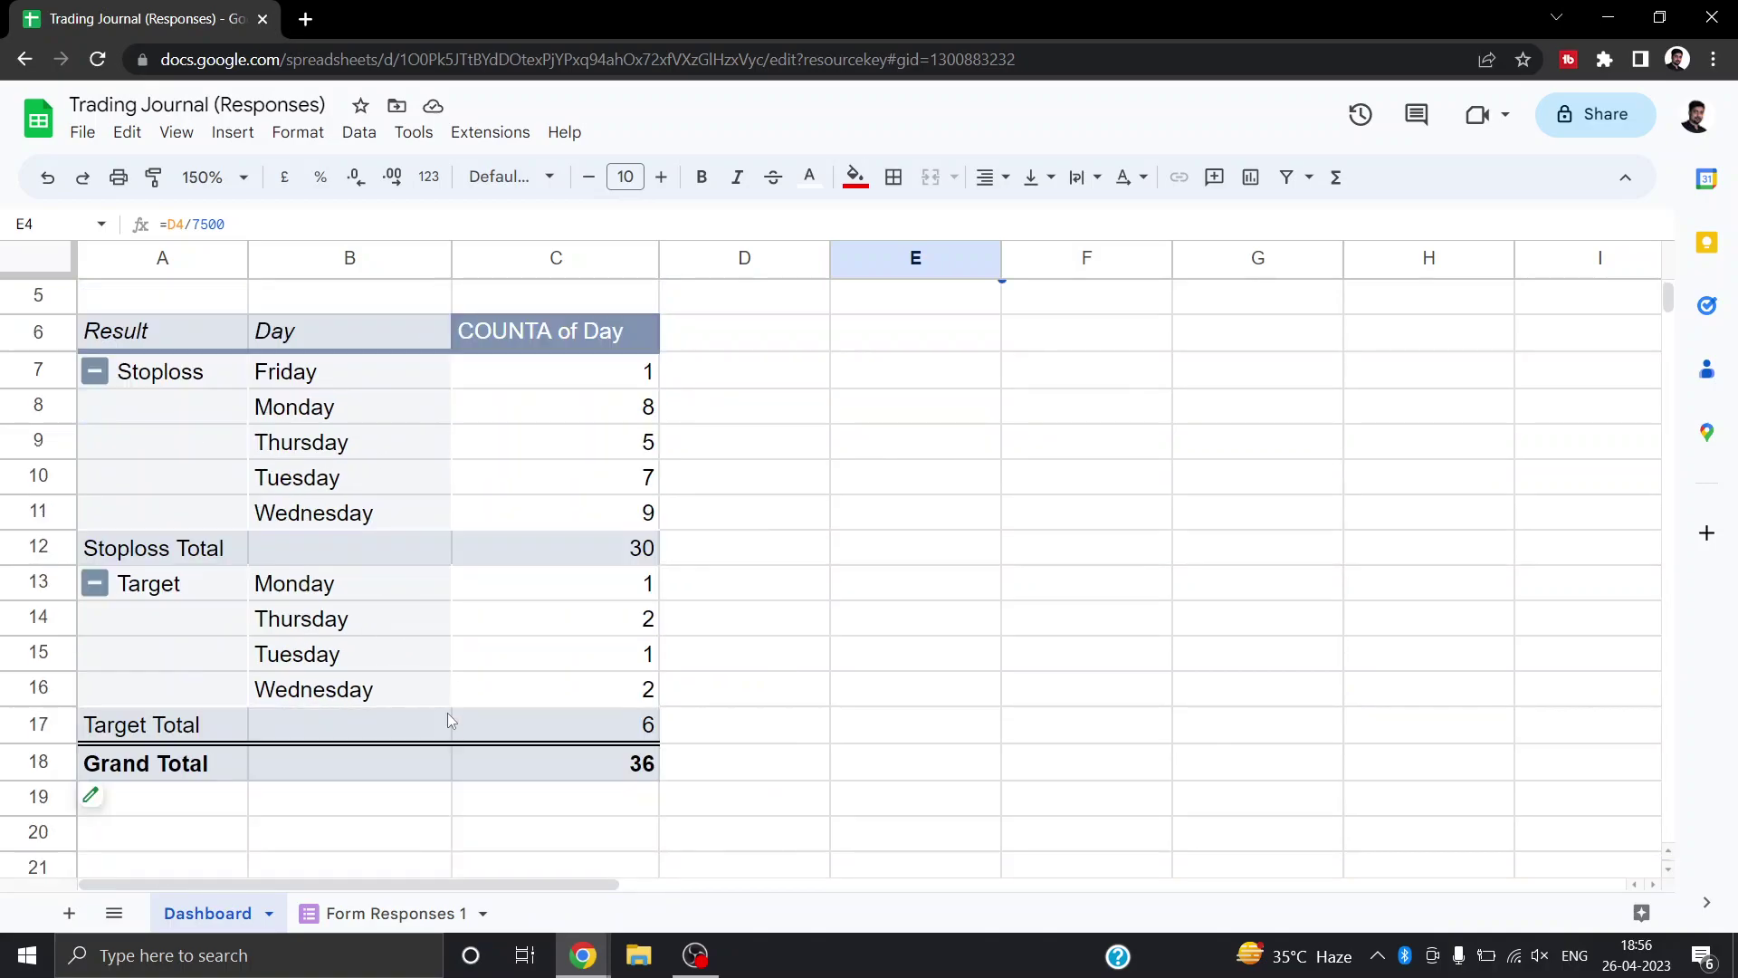
scroll(528, 637, up, 2)
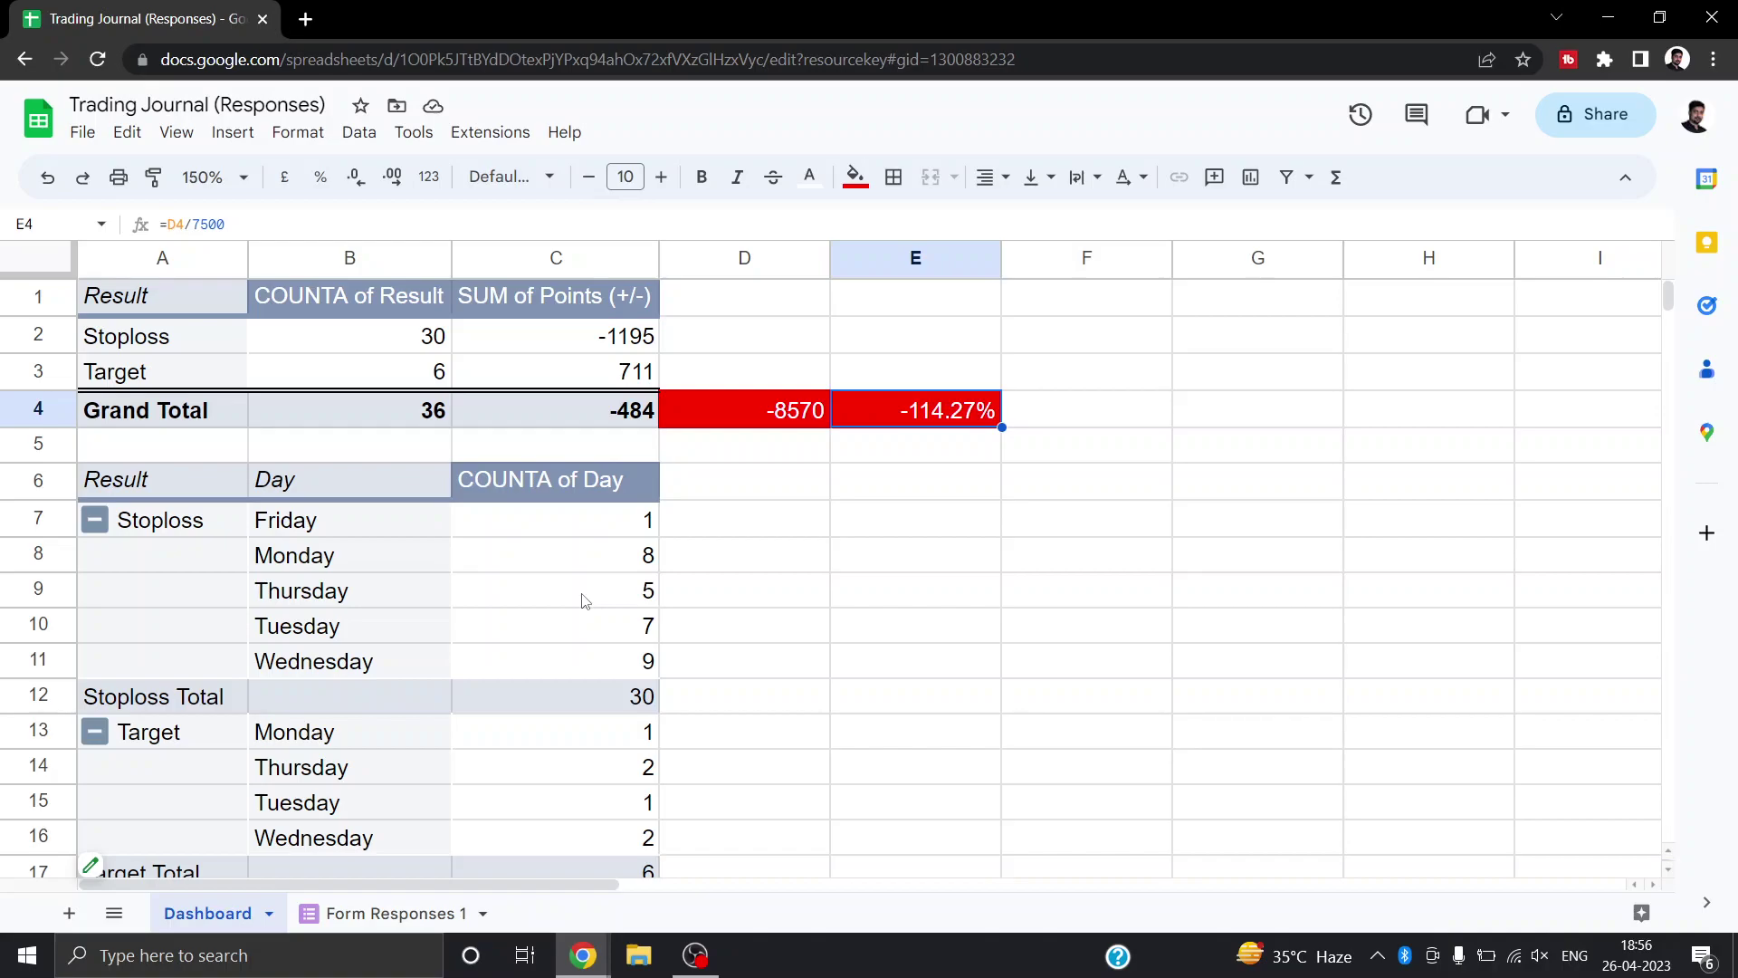
scroll(440, 529, down, 2)
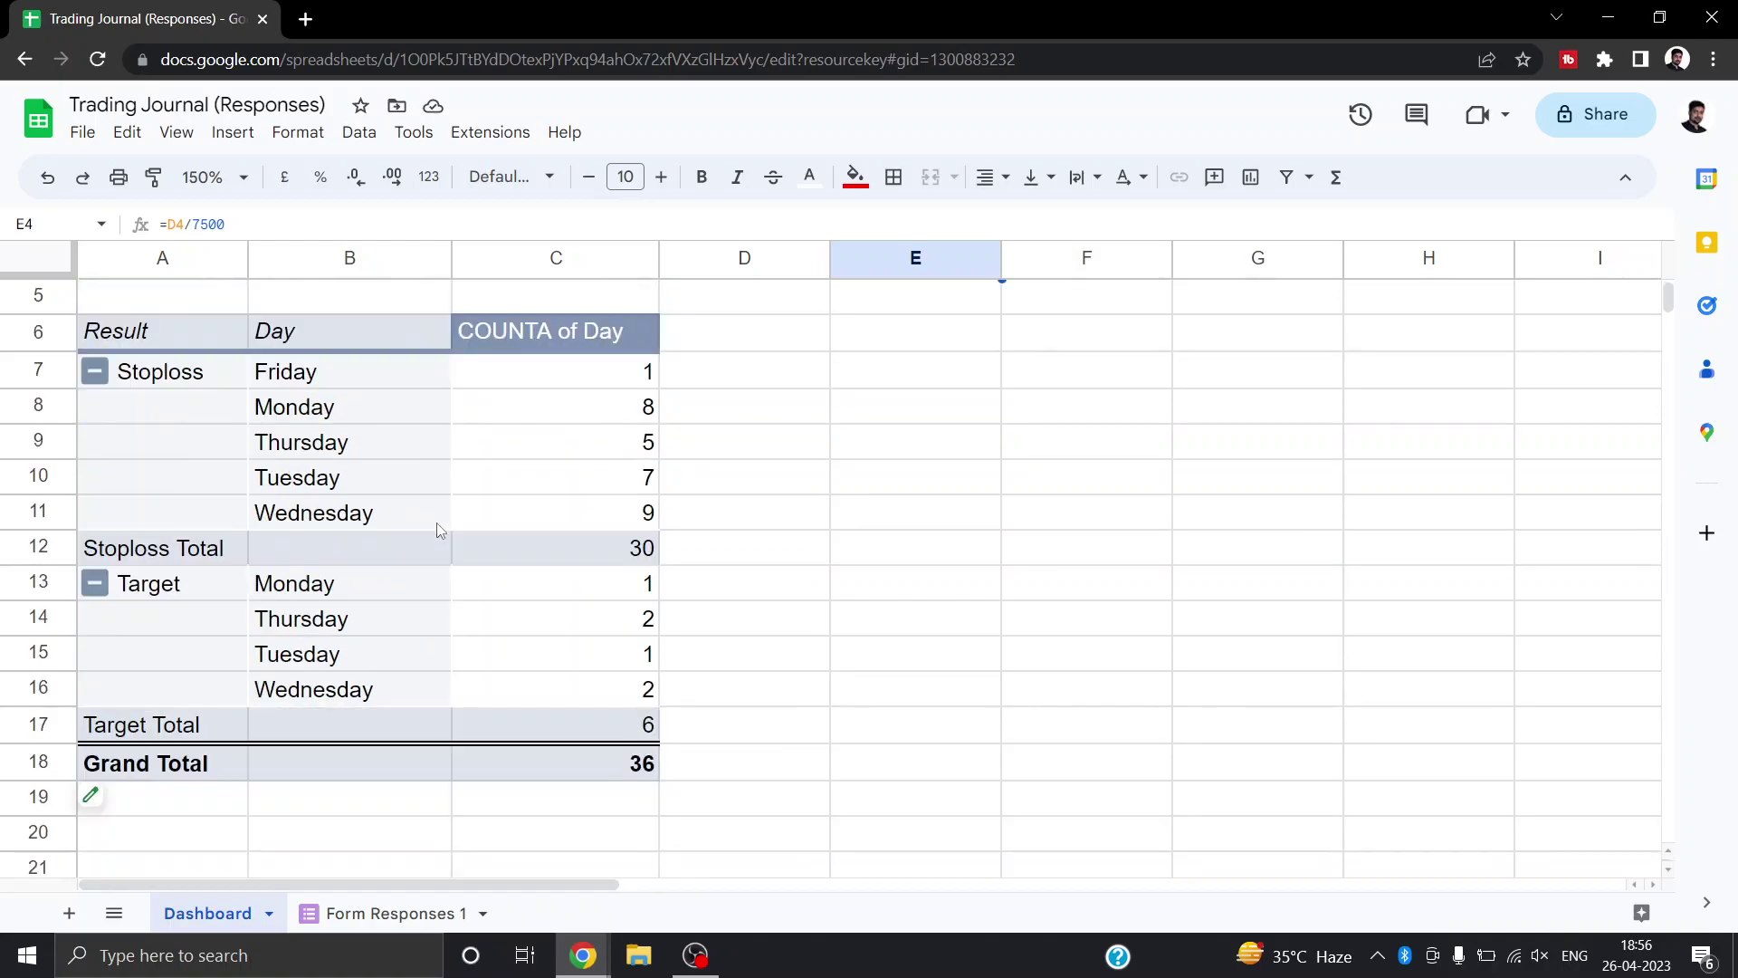
scroll(438, 530, up, 2)
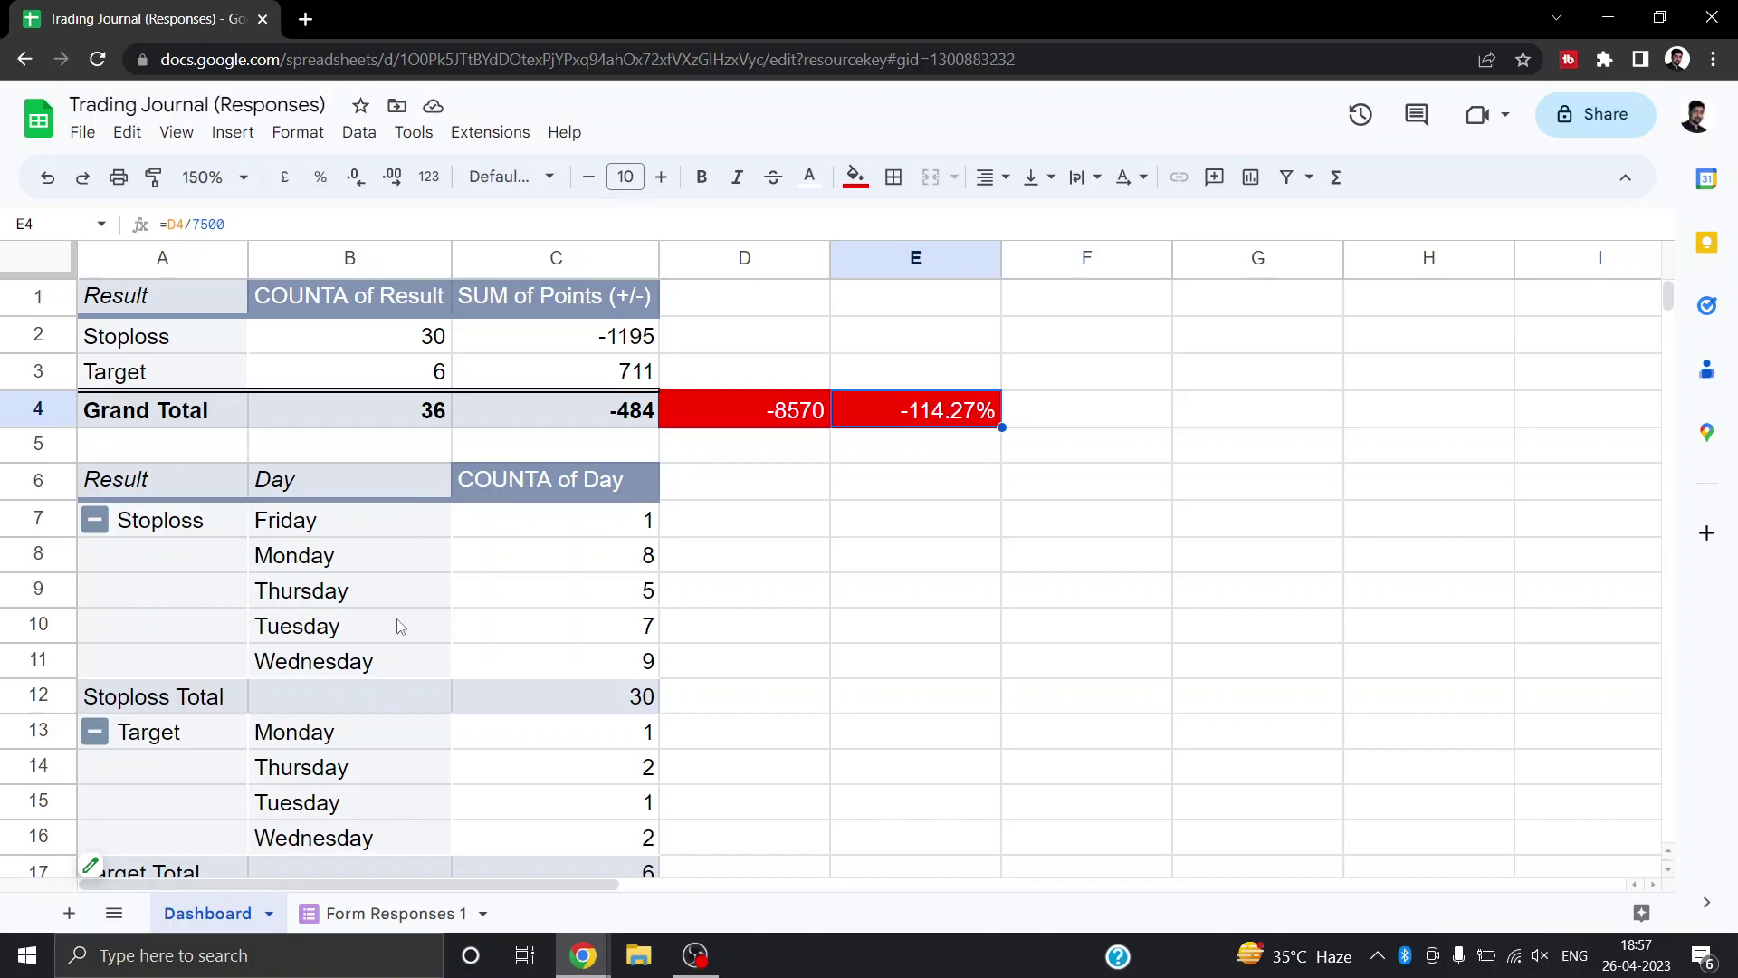
click(740, 626)
Look through the logged trades in the Form Responses 1 sheet from the first entry down
click(373, 916)
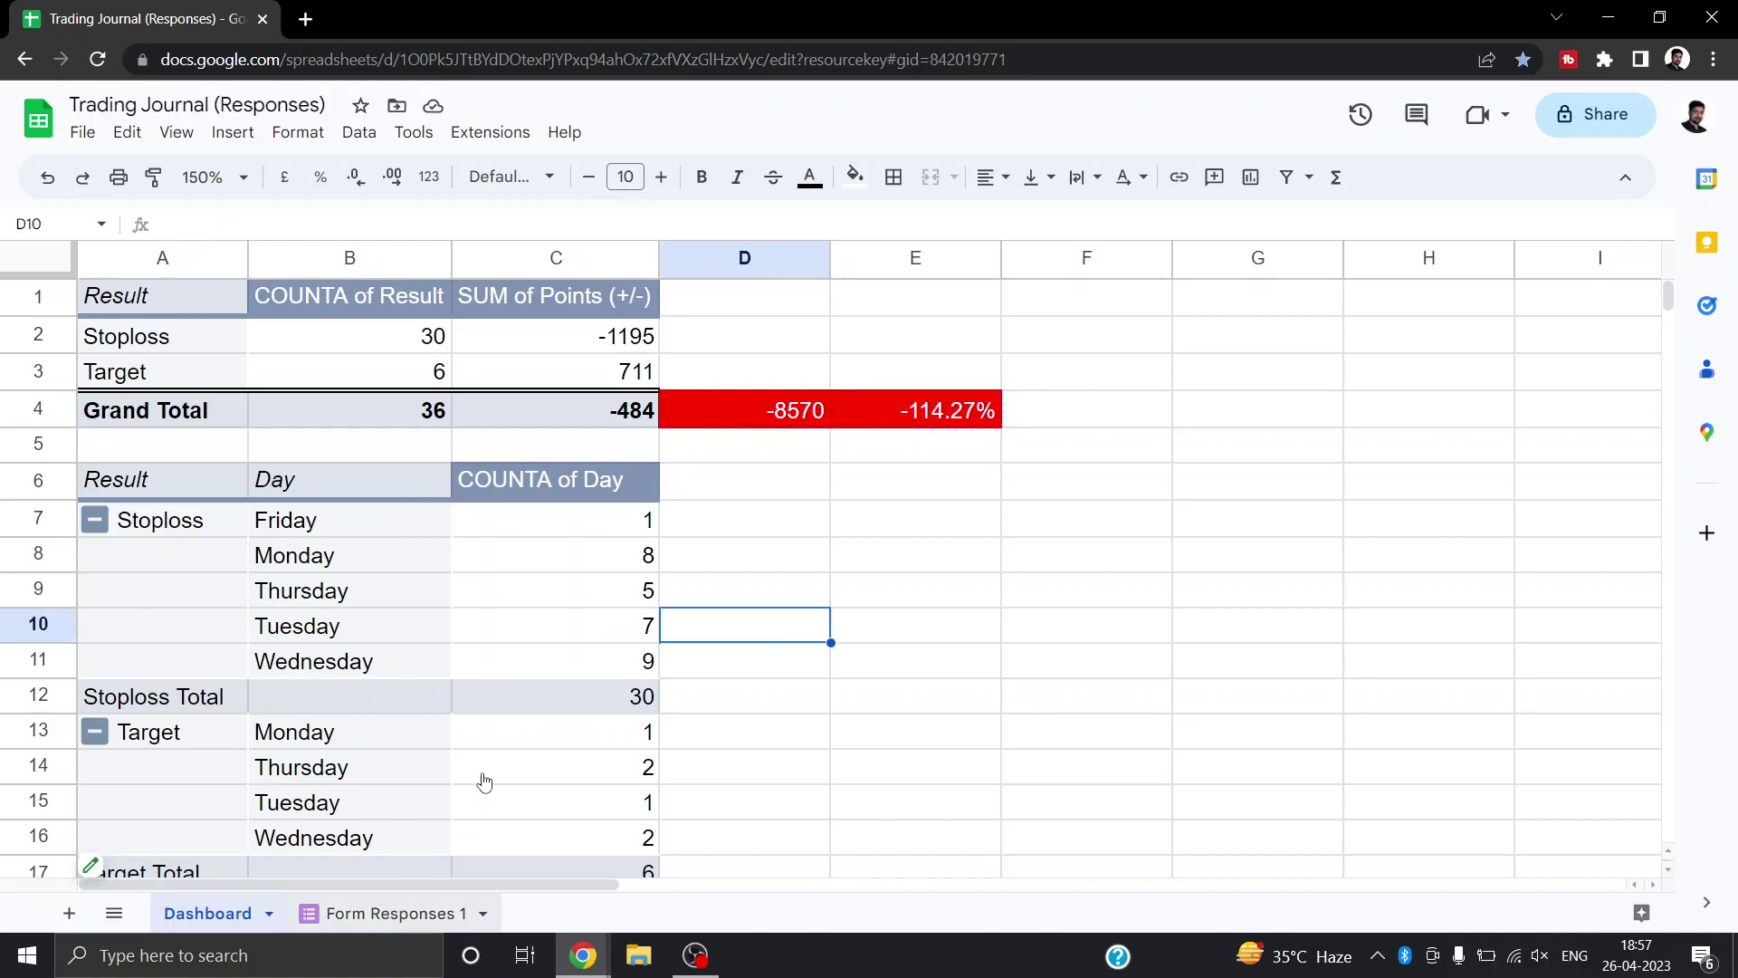
scroll(643, 643, up, 10)
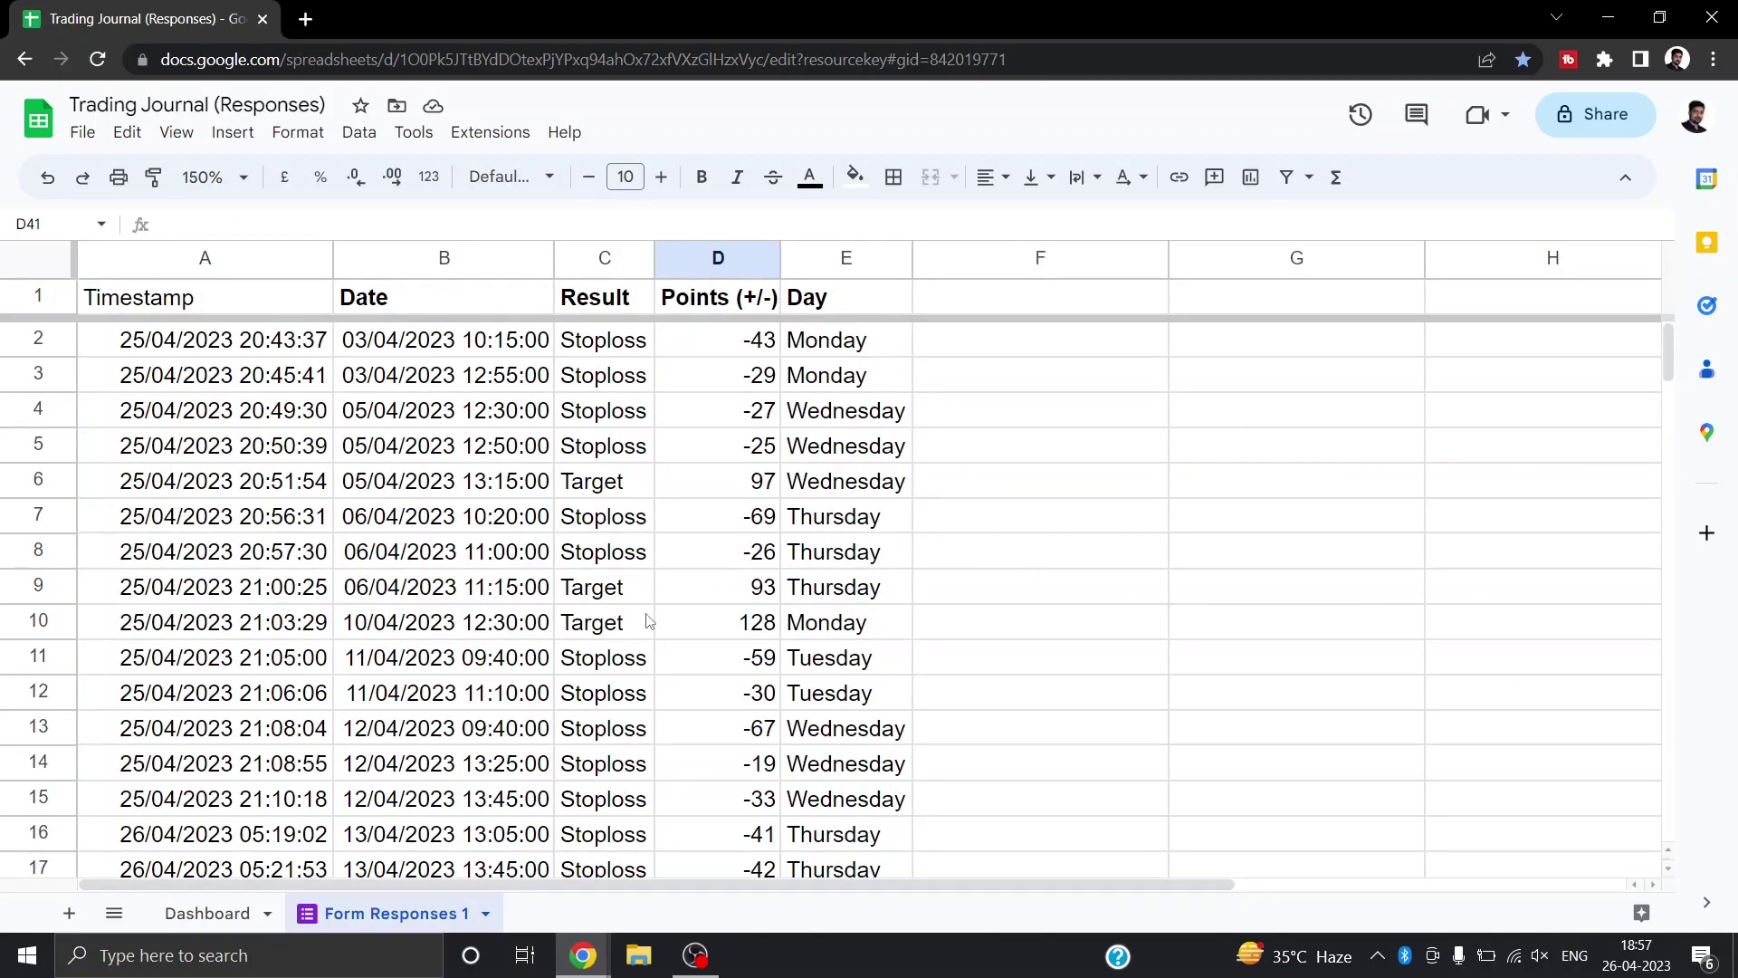
scroll(649, 621, down, 5)
Return to the Dashboard sheet and recheck the overall profit-and-loss calculation in D4
click(207, 913)
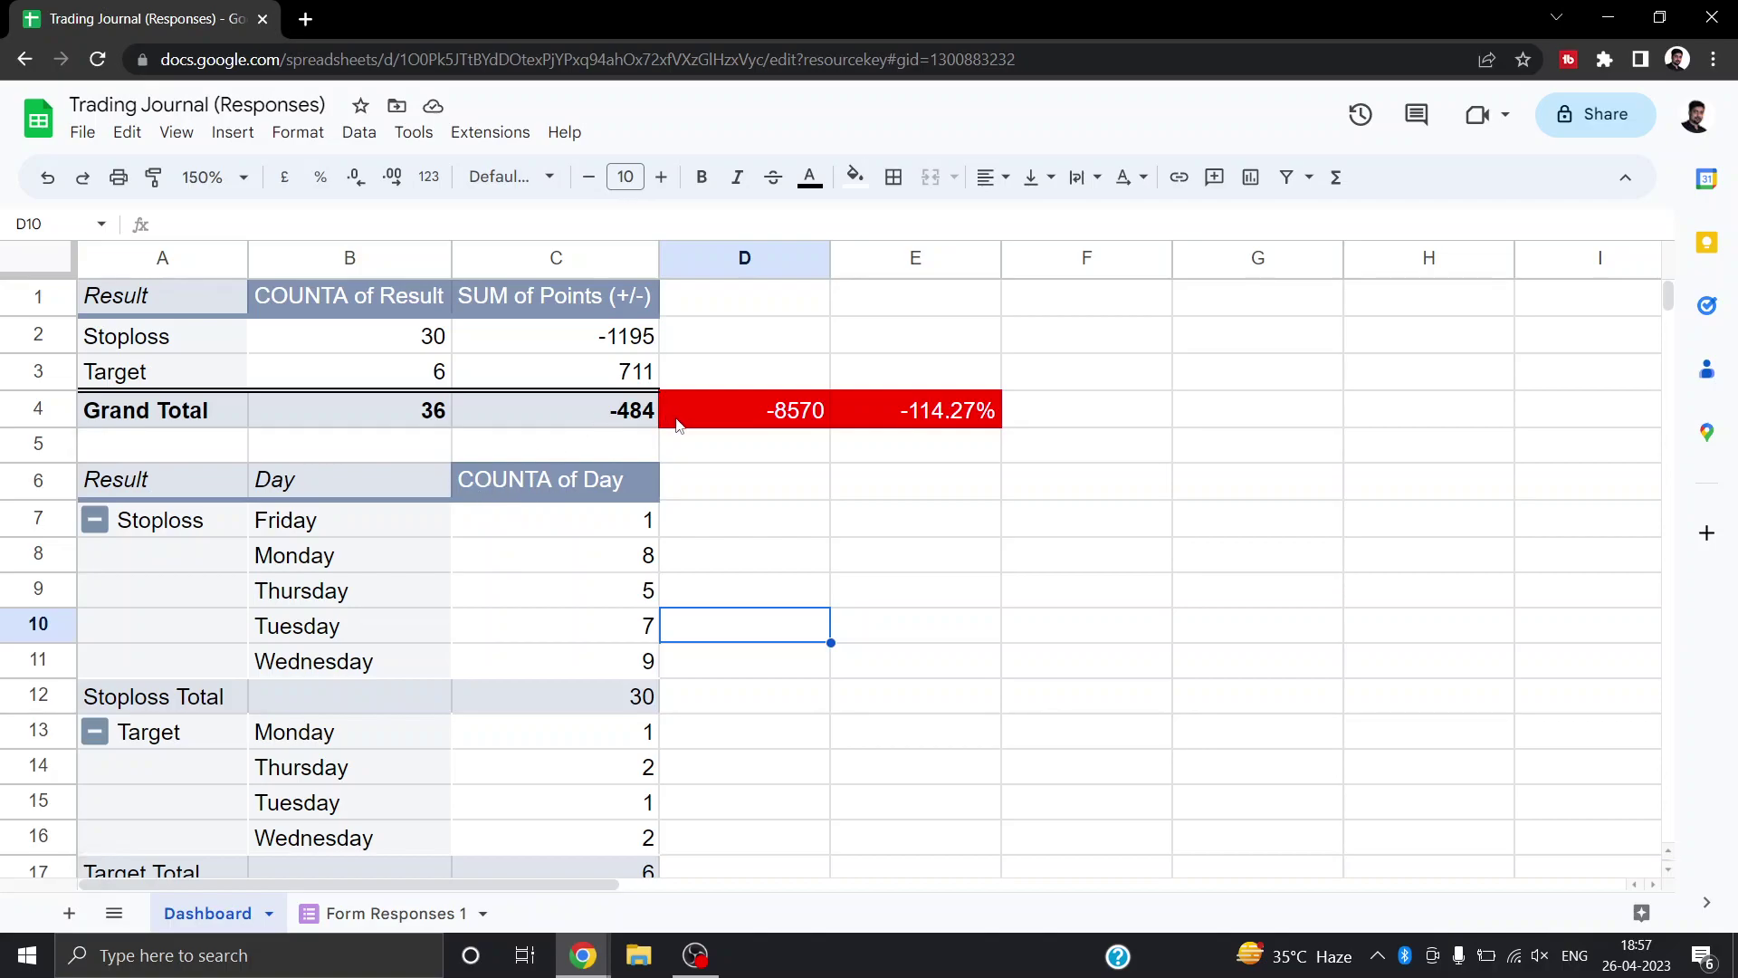
click(742, 480)
click(779, 597)
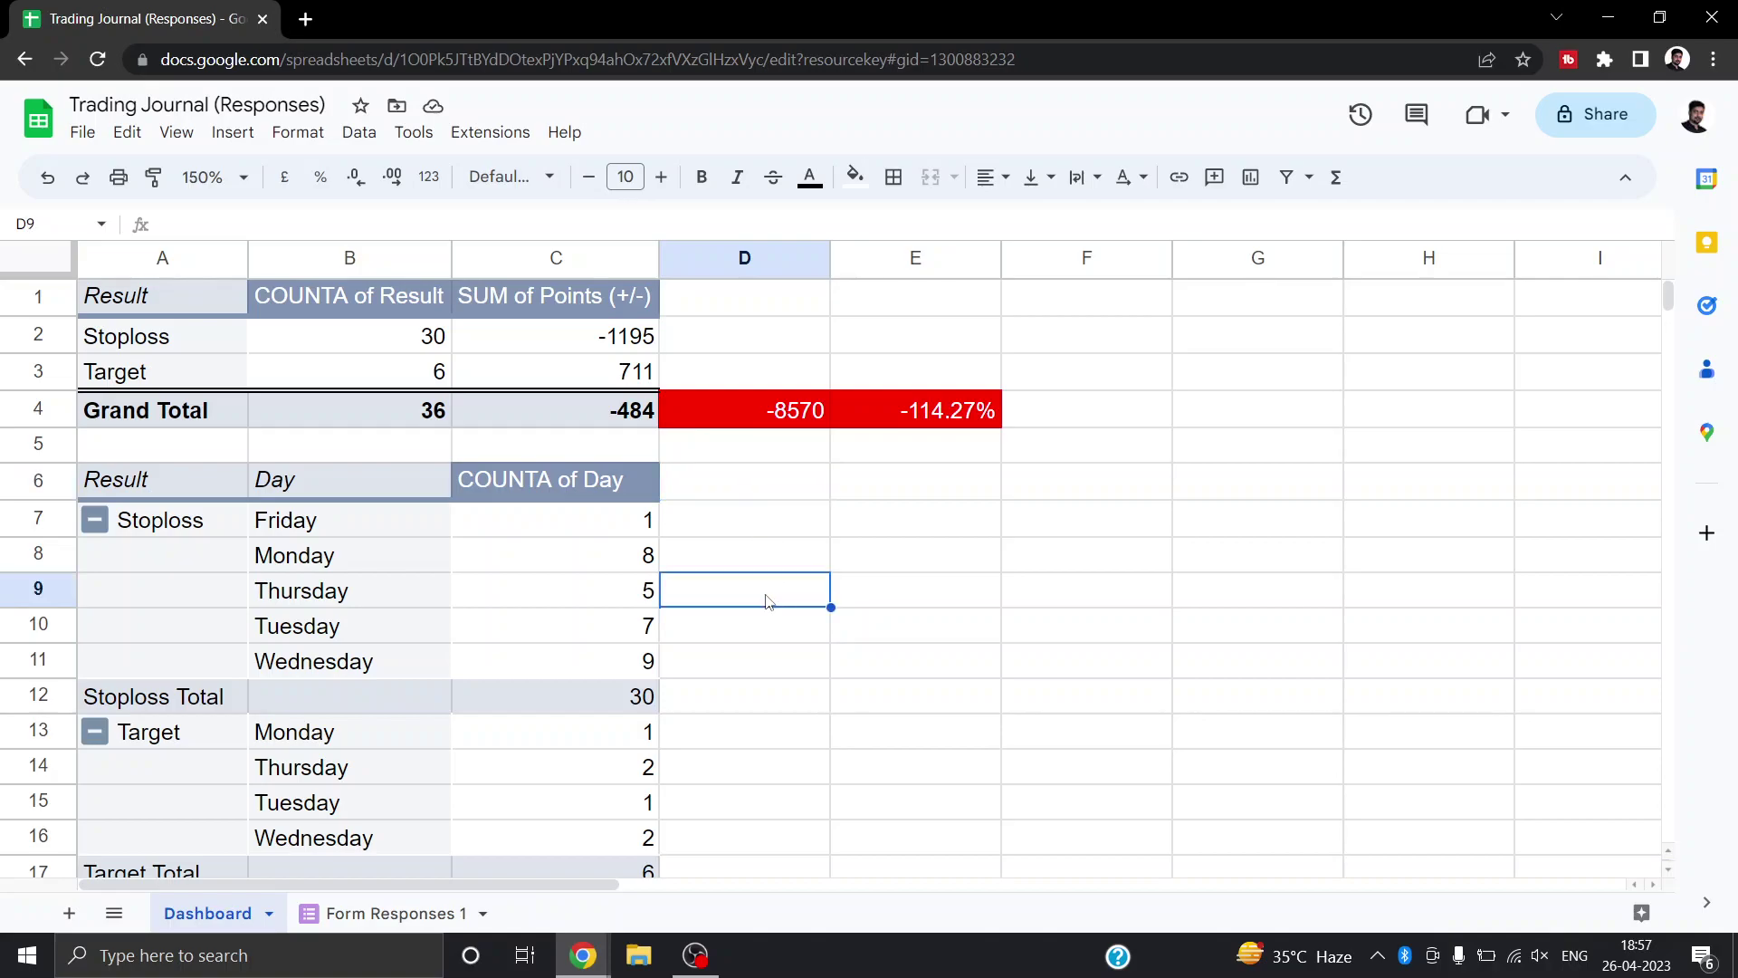
click(808, 489)
click(783, 416)
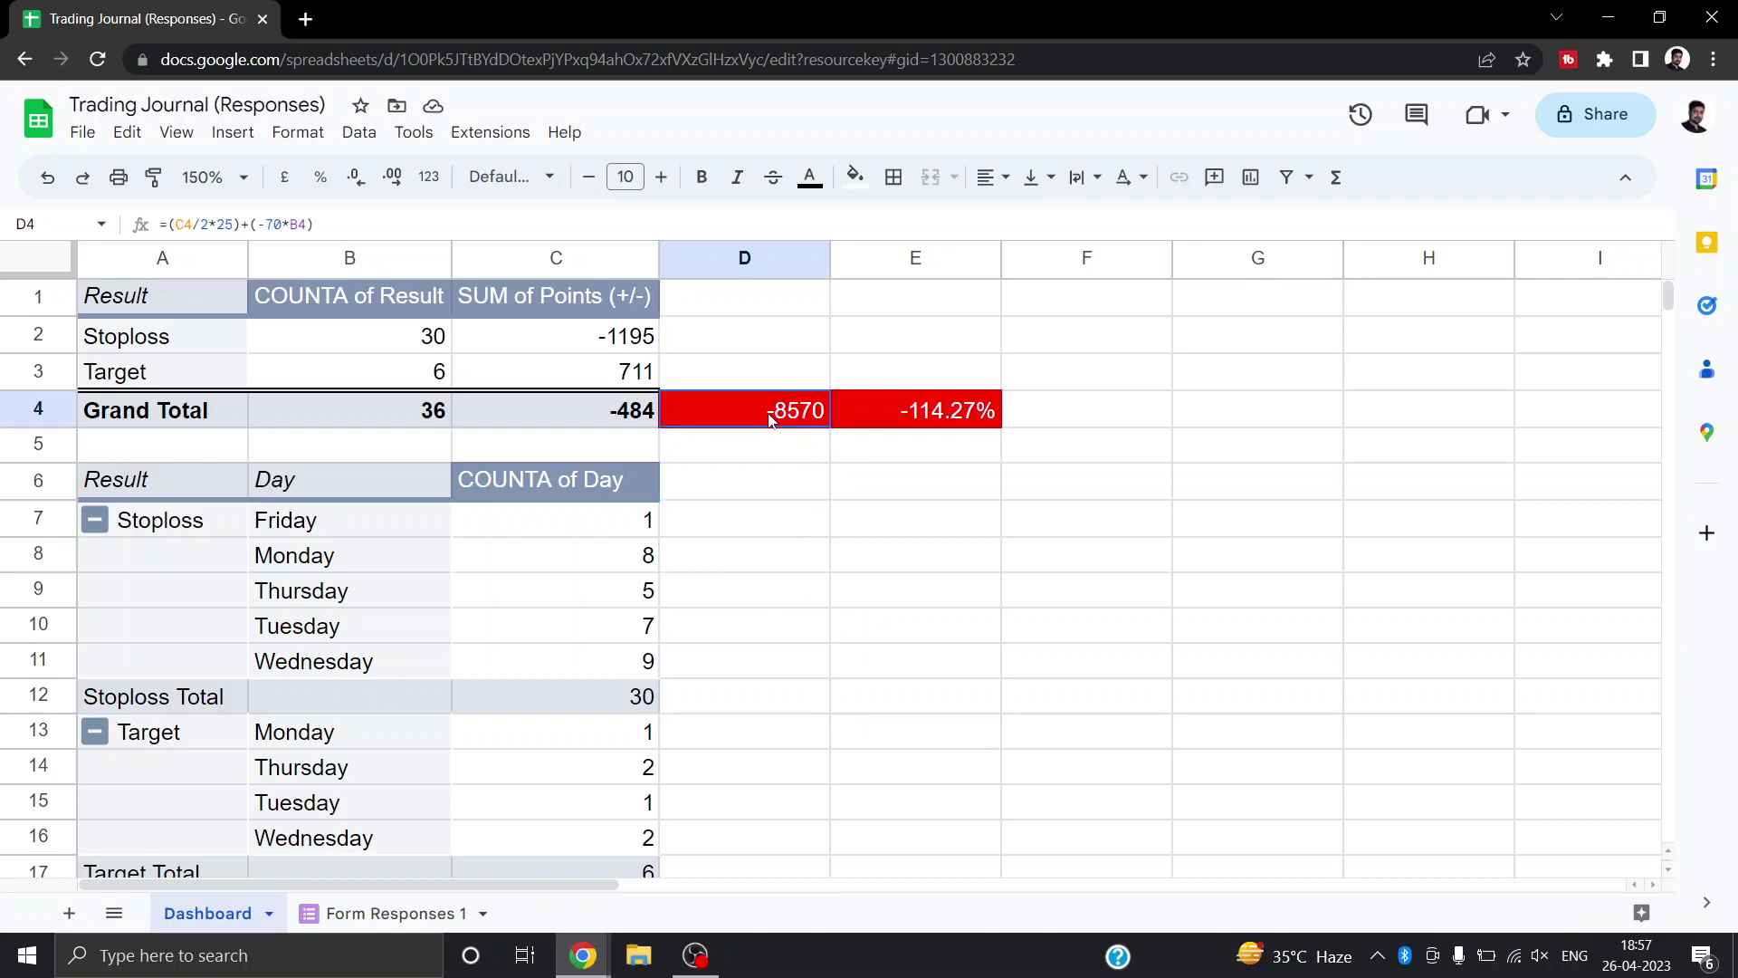
click(964, 566)
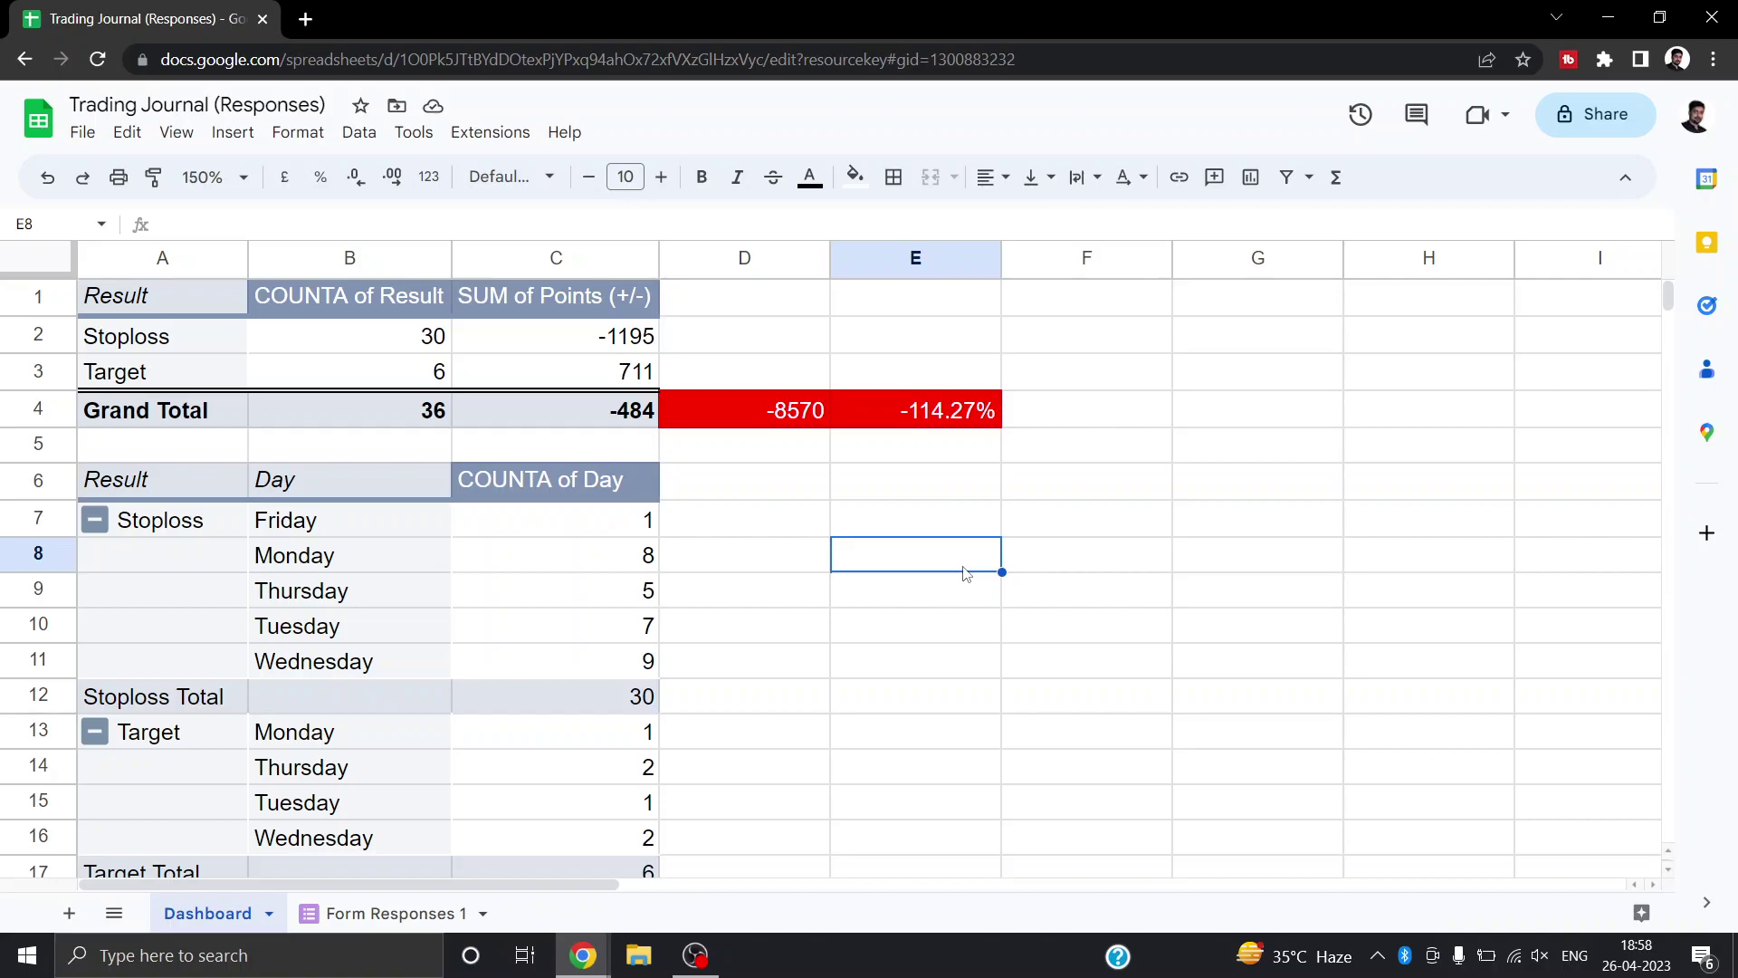
click(774, 534)
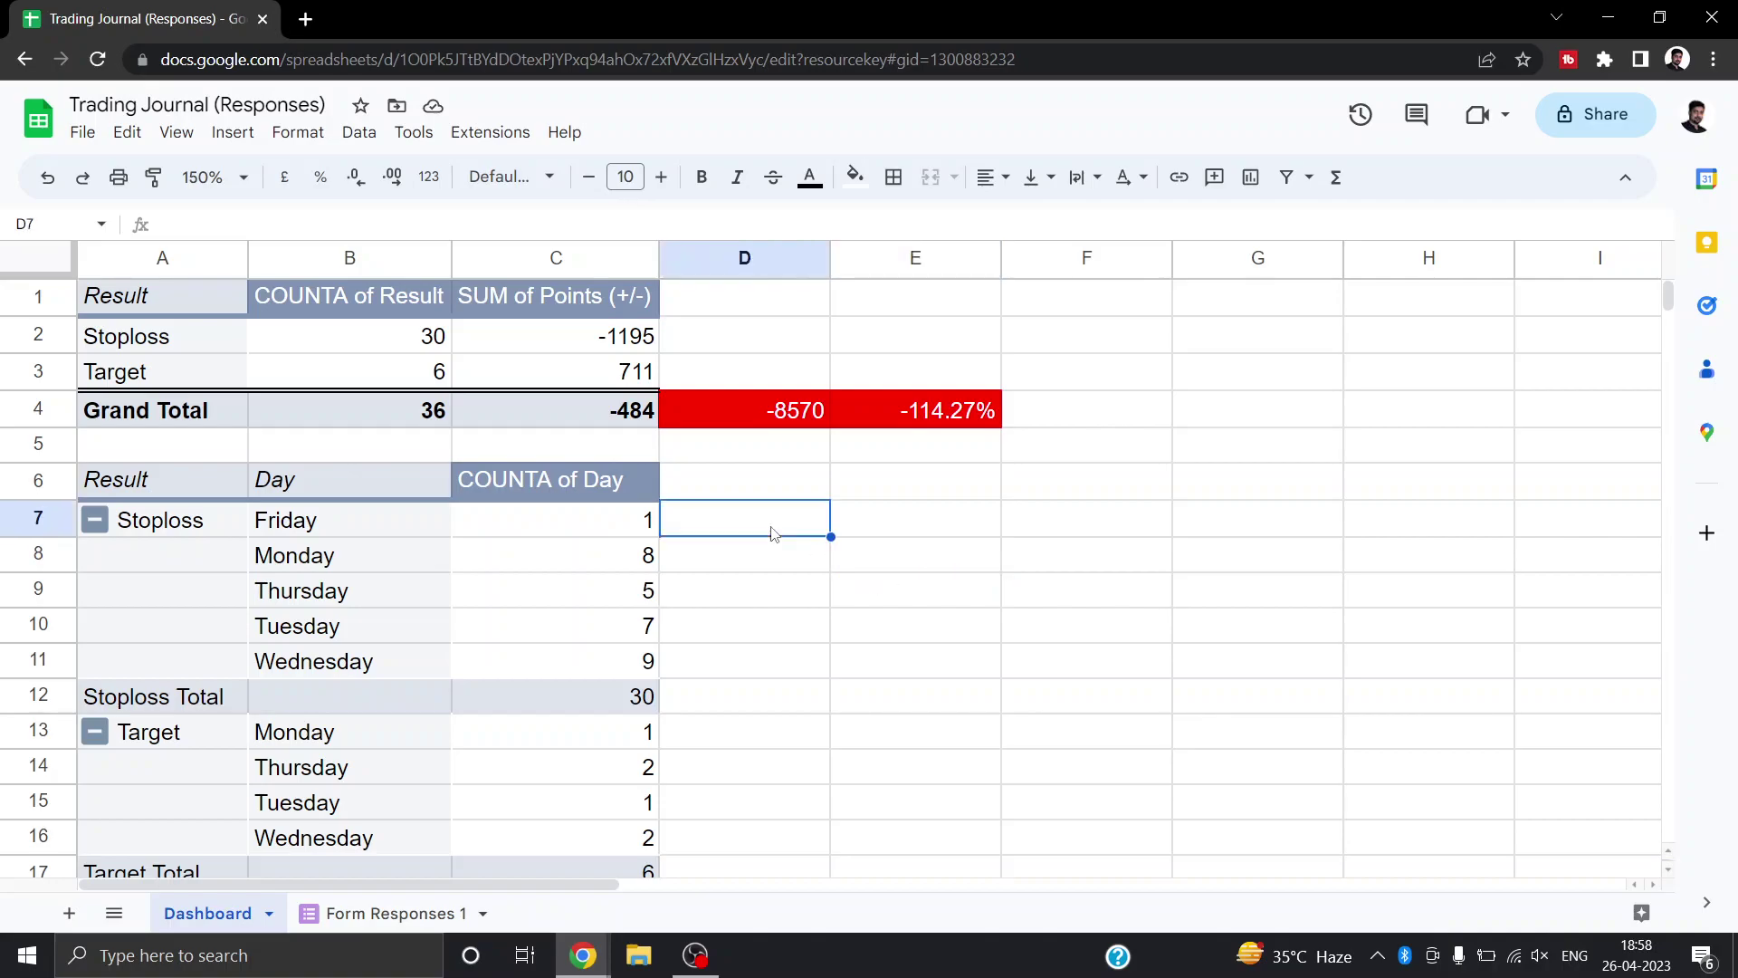